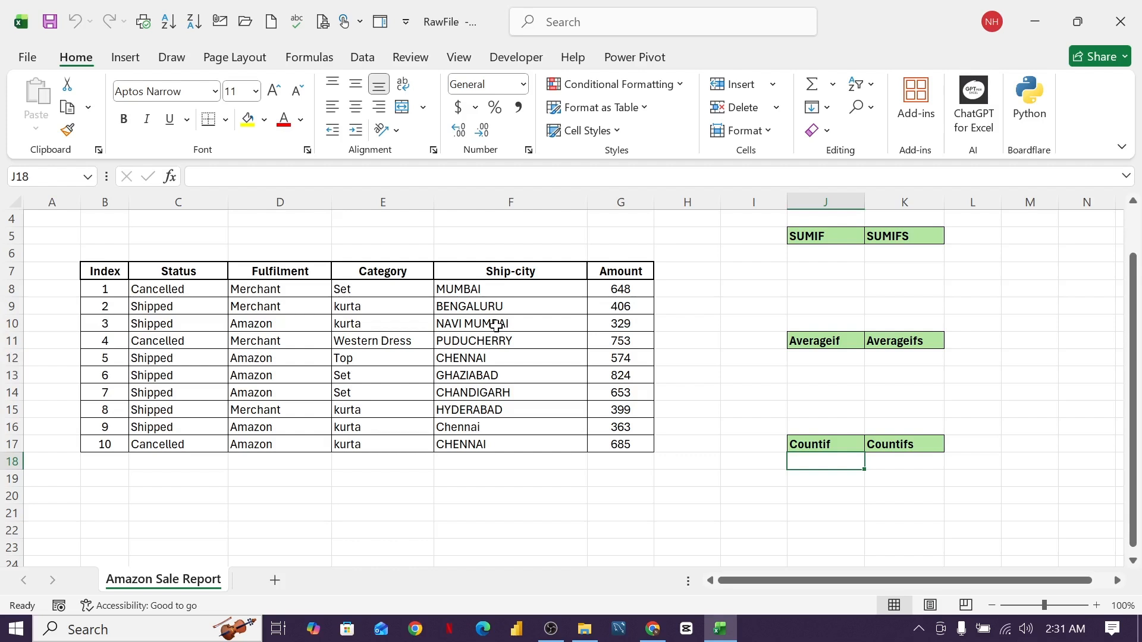
- Review the six function heading cells and the Status values in C8:C17
{"action": "left_click", "coordinate": [811, 236]}
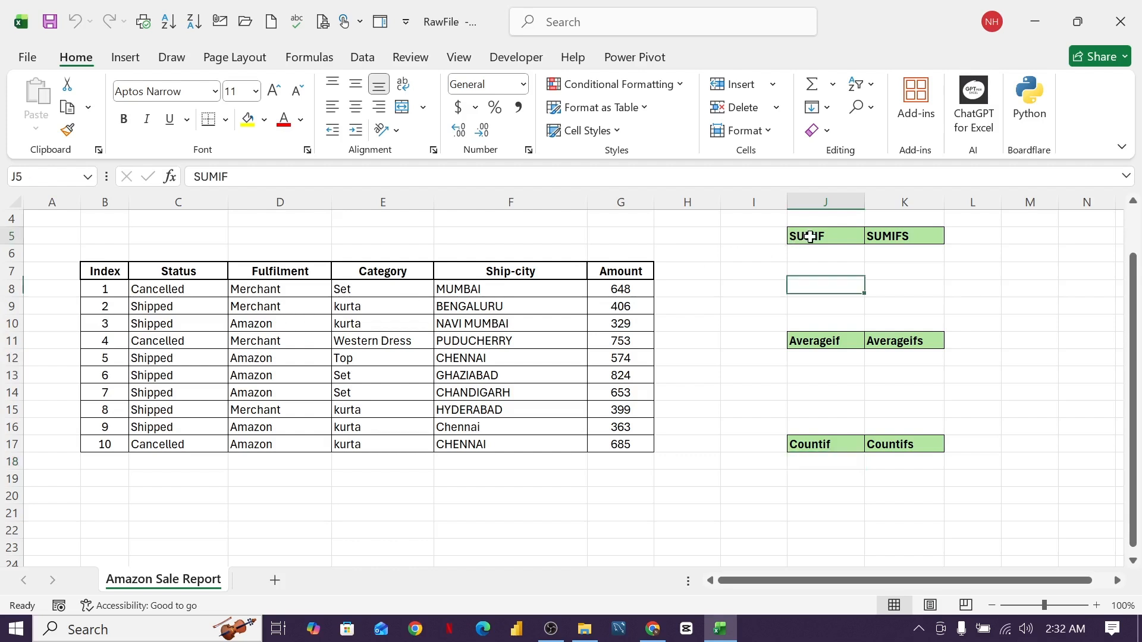
{"action": "left_click", "coordinate": [903, 236]}
{"action": "left_click", "coordinate": [825, 343]}
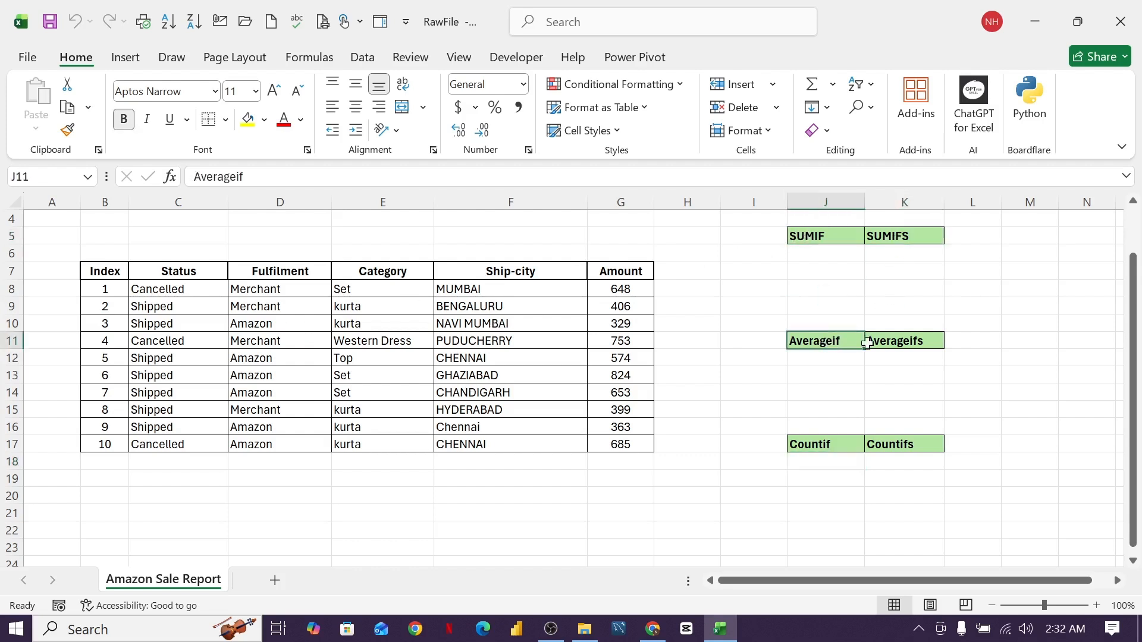
{"action": "left_click", "coordinate": [919, 341]}
{"action": "left_click", "coordinate": [822, 450]}
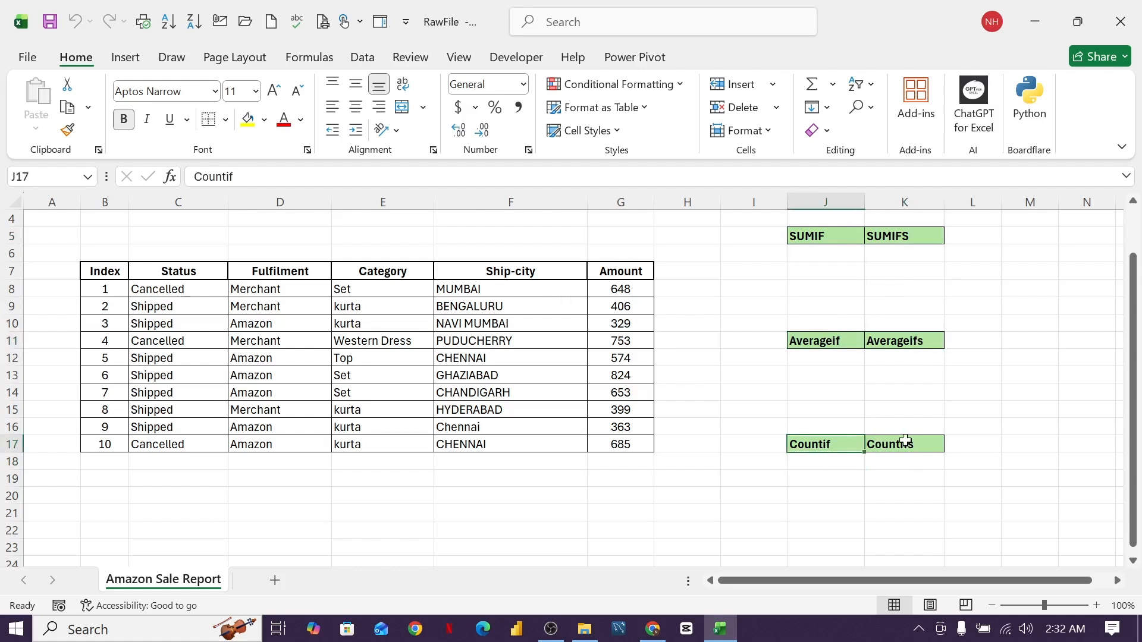
{"action": "left_click", "coordinate": [919, 440]}
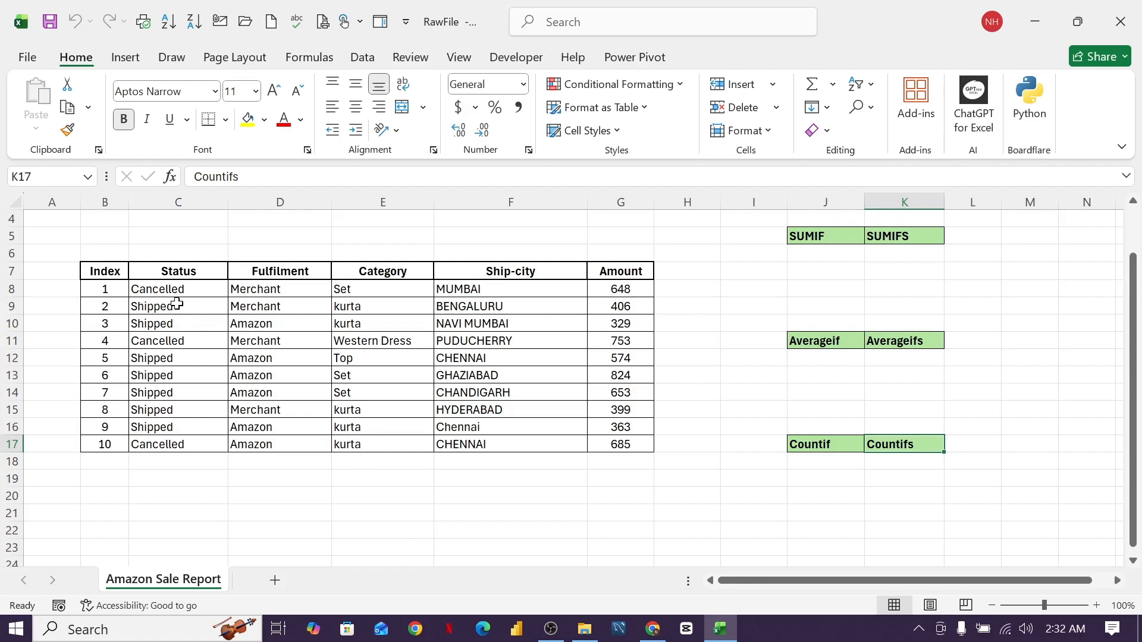
{"action": "left_click_drag", "start_coordinate": [169, 289], "coordinate": [170, 443]}
{"action": "left_click", "coordinate": [178, 390]}
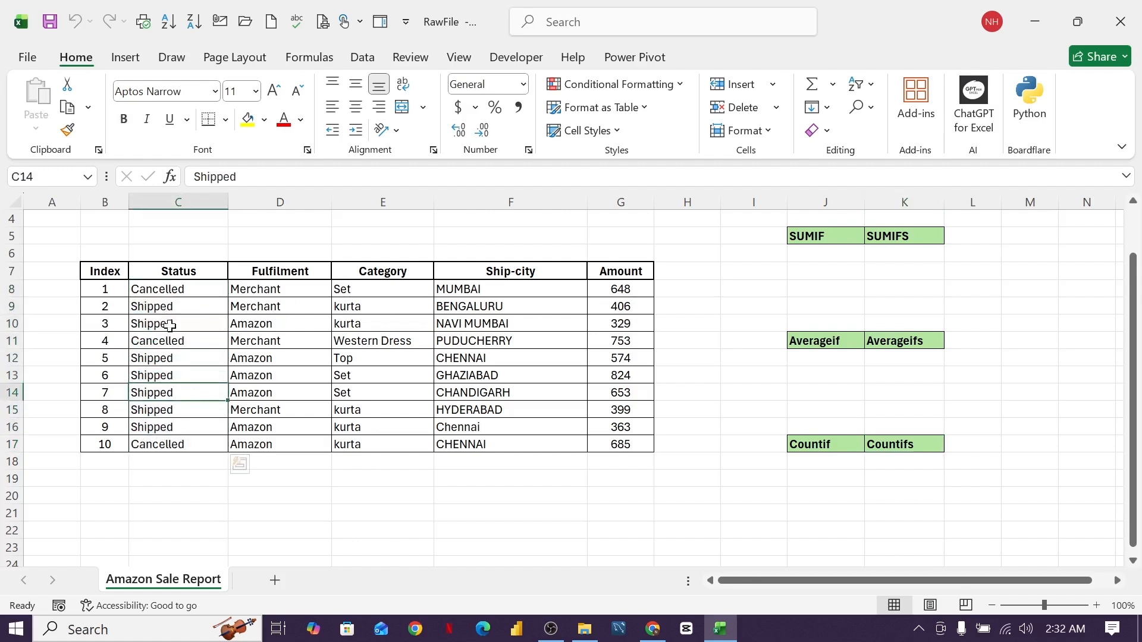
{"action": "left_click", "coordinate": [165, 307]}
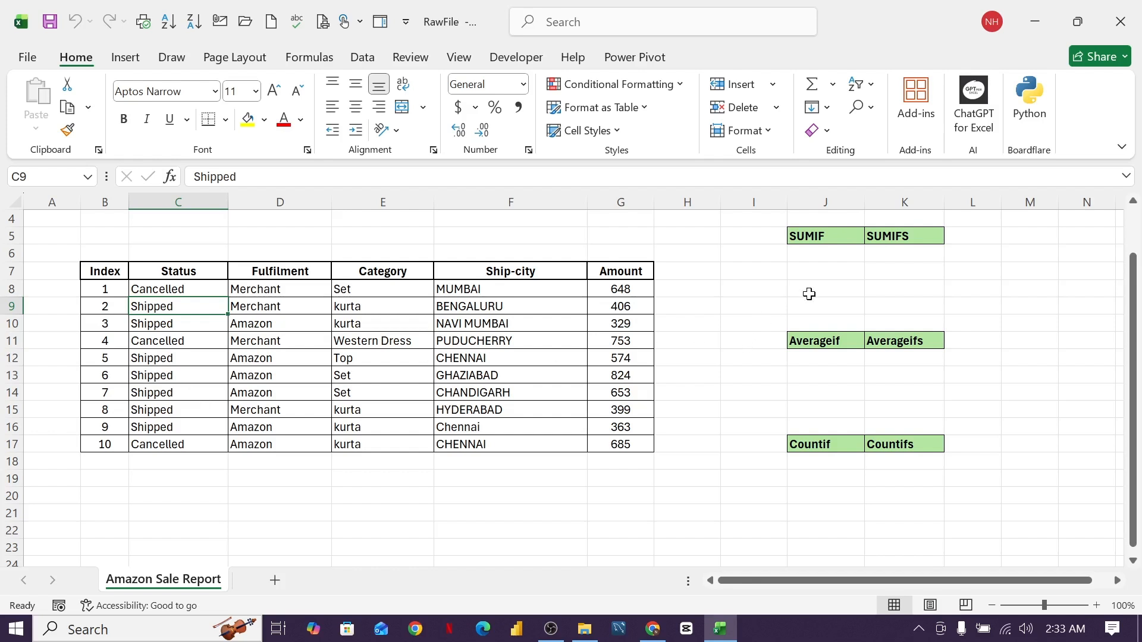
- Enter =SUMIF(C8:C17,"cancelled",G8:G17) in J6, returning 2086
{"action": "left_click", "coordinate": [839, 258]}
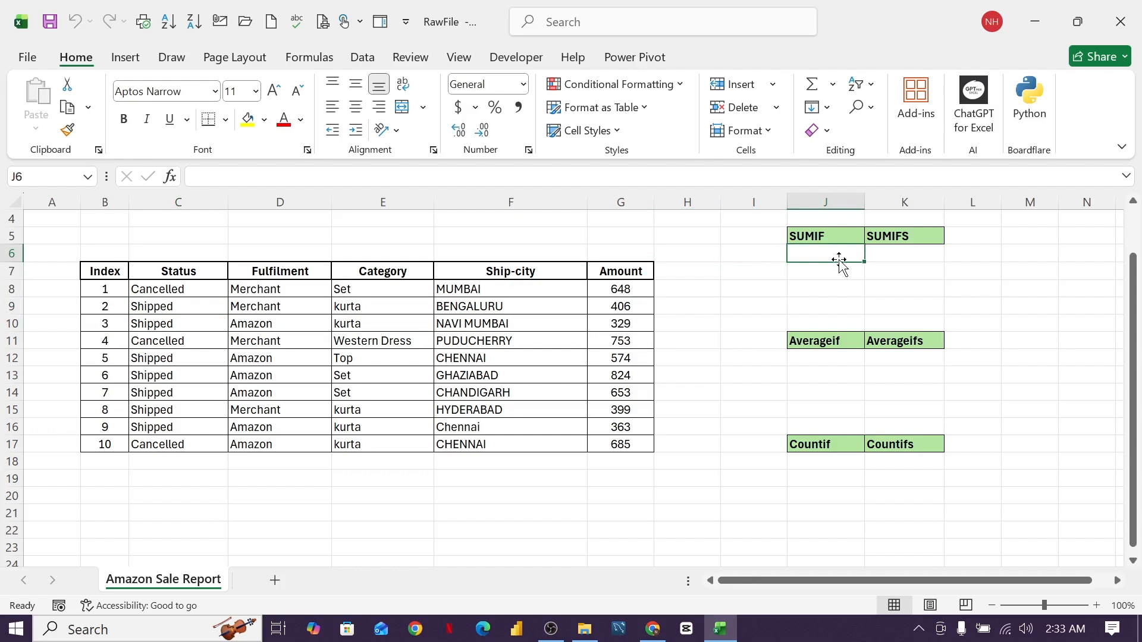
{"action": "type", "text": "=sumif"}
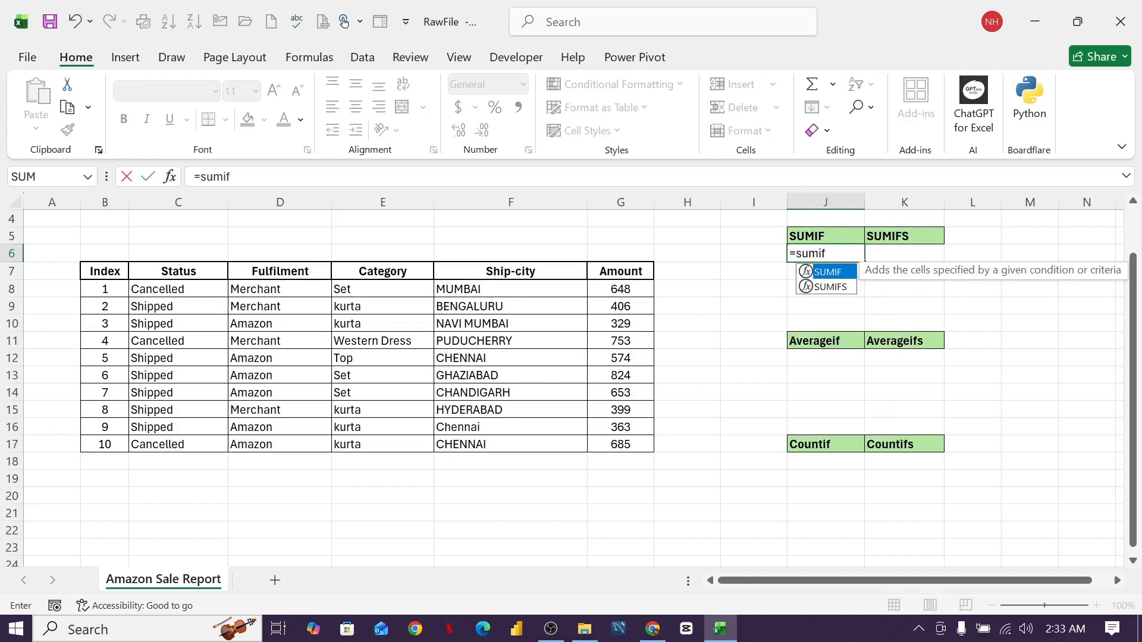
{"action": "type", "text": "("}
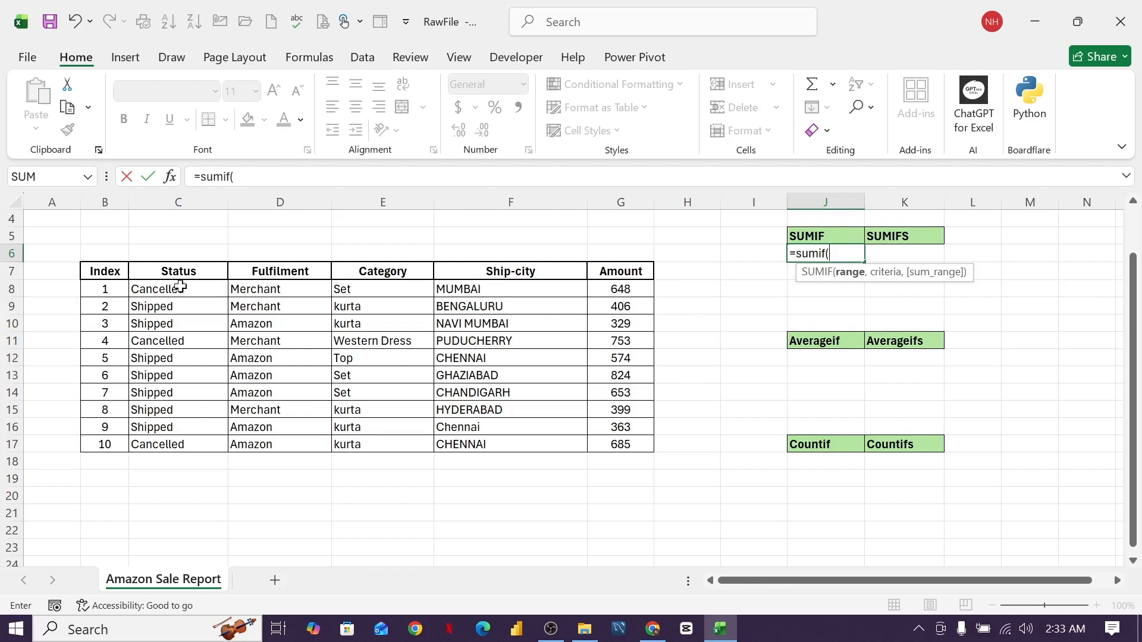
{"action": "left_click_drag", "start_coordinate": [178, 289], "coordinate": [172, 443]}
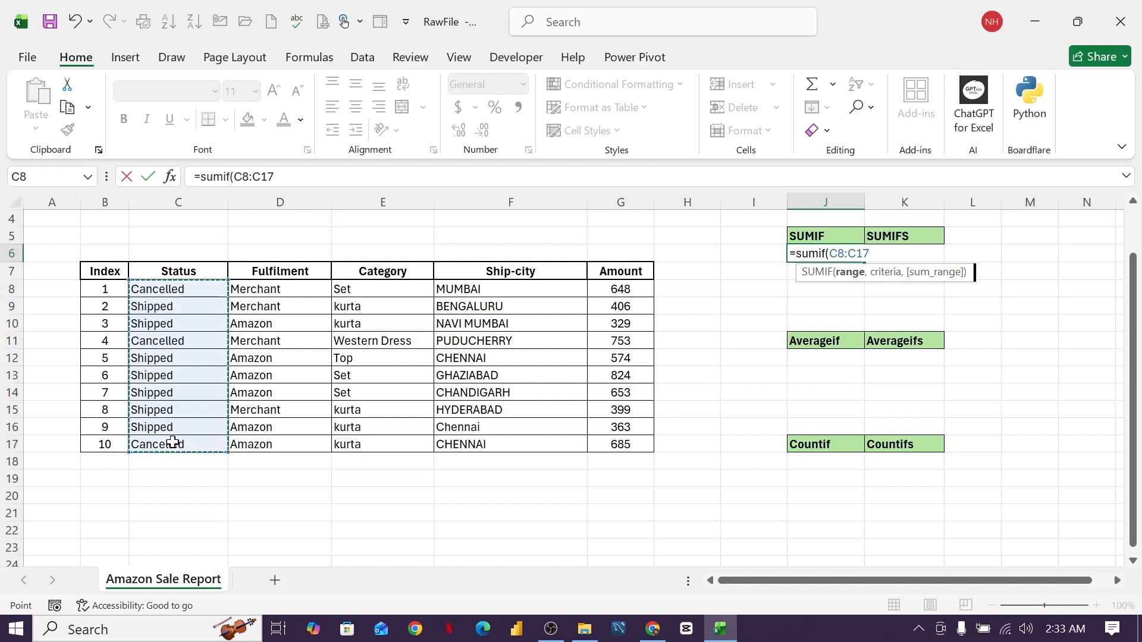
{"action": "type", "text": ","}
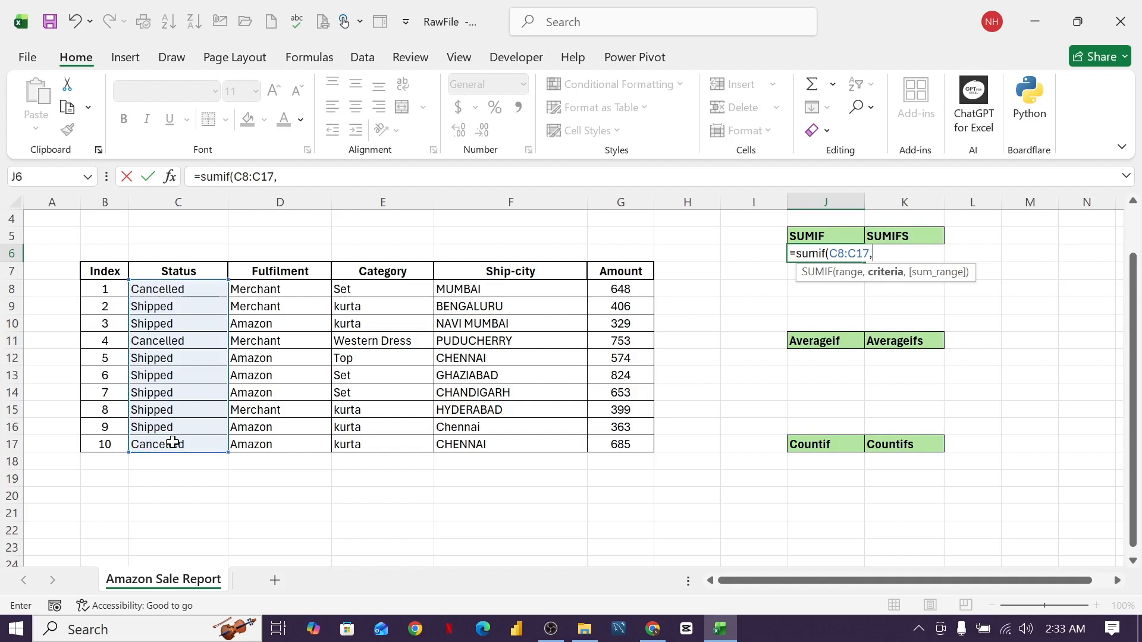
{"action": "type", "text": "\"cancelled"}
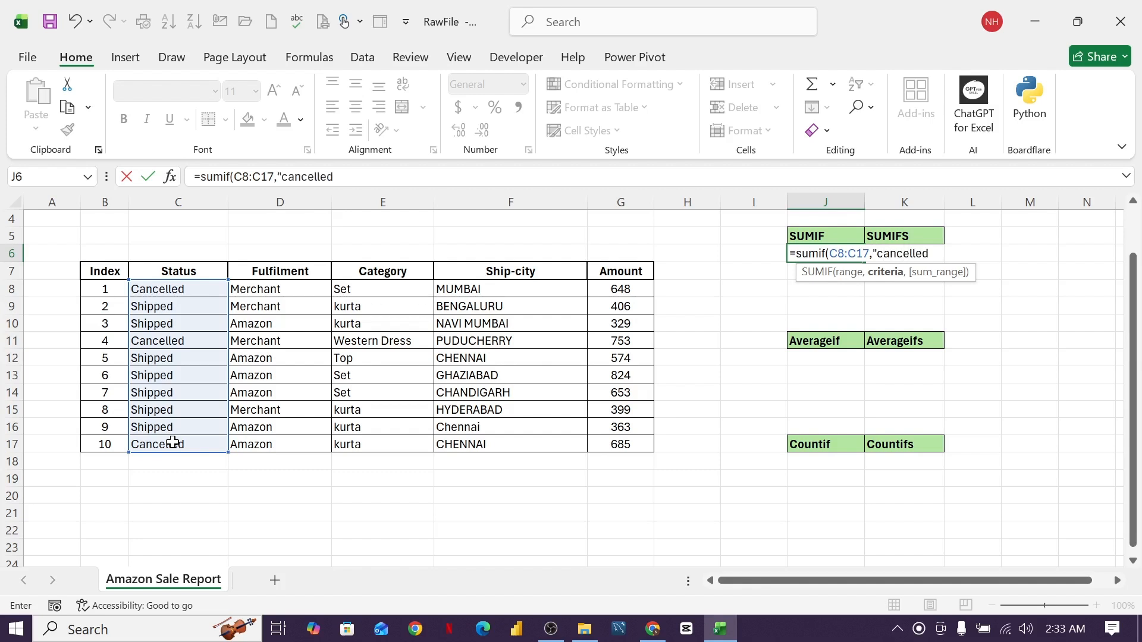
{"action": "type", "text": "\","}
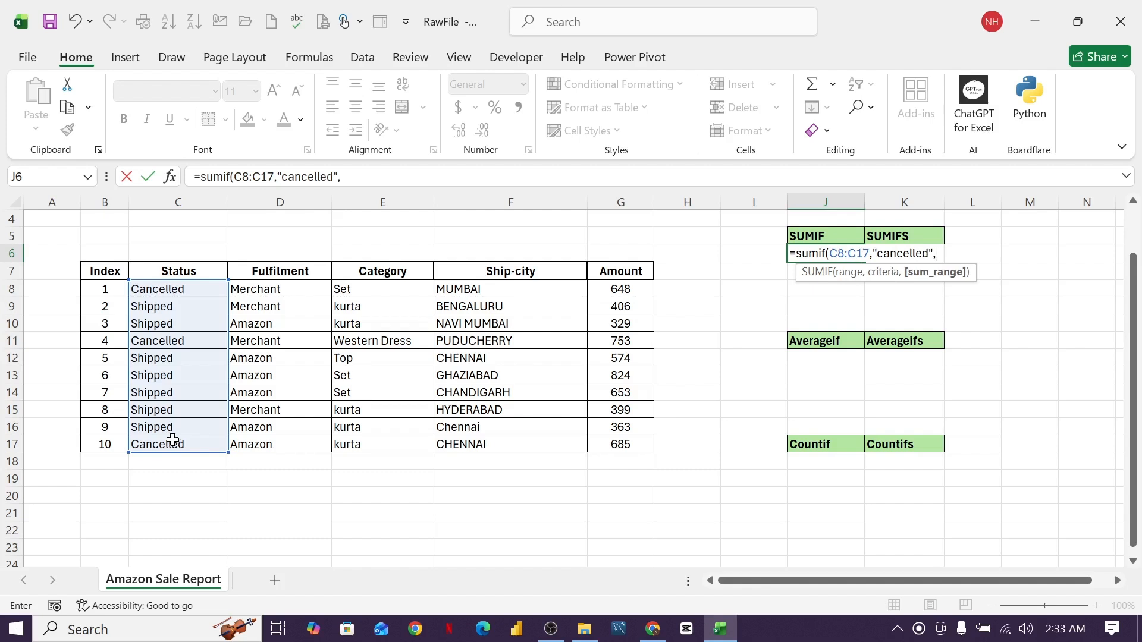
{"action": "left_click", "coordinate": [619, 287]}
{"action": "left_click_drag", "start_coordinate": [619, 287], "coordinate": [619, 444]}
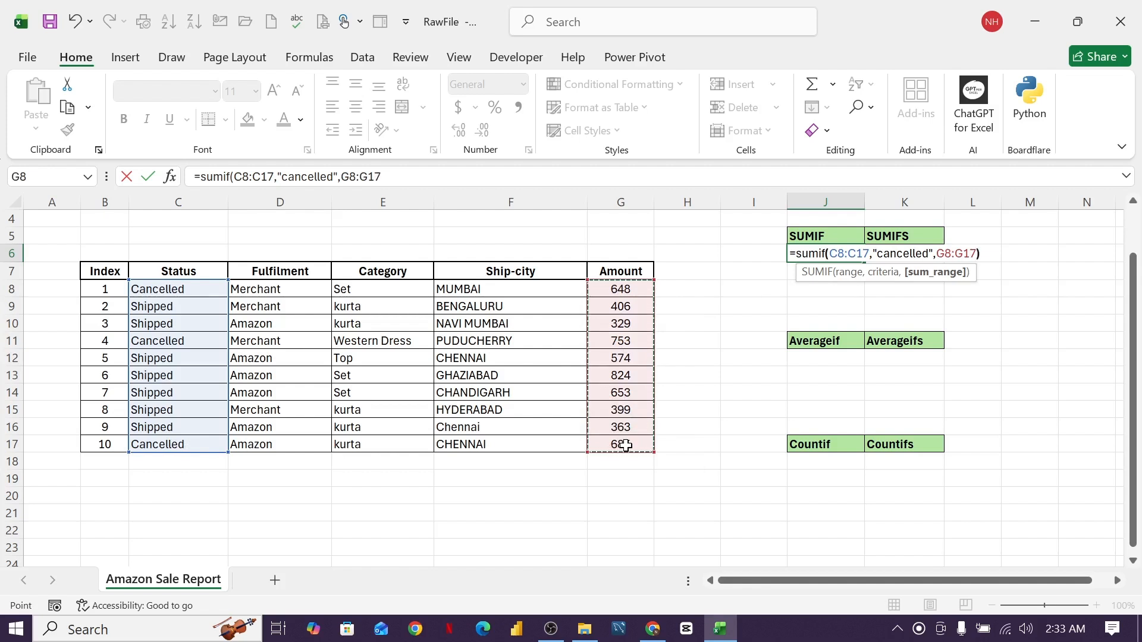
{"action": "type", "text": ")"}
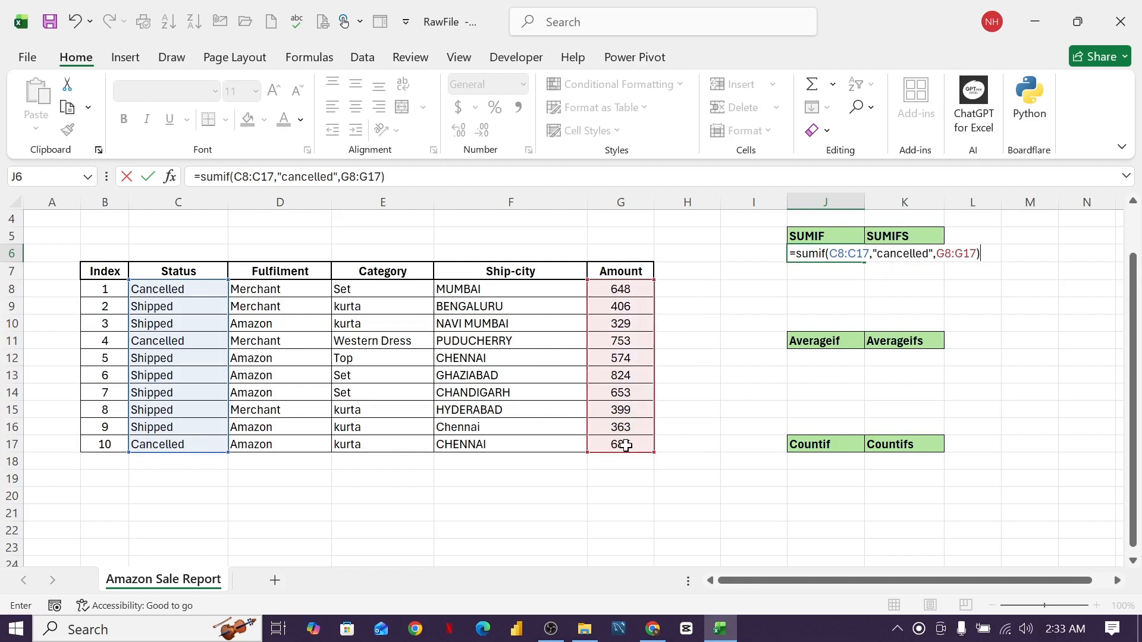
{"action": "key", "text": "Return"}
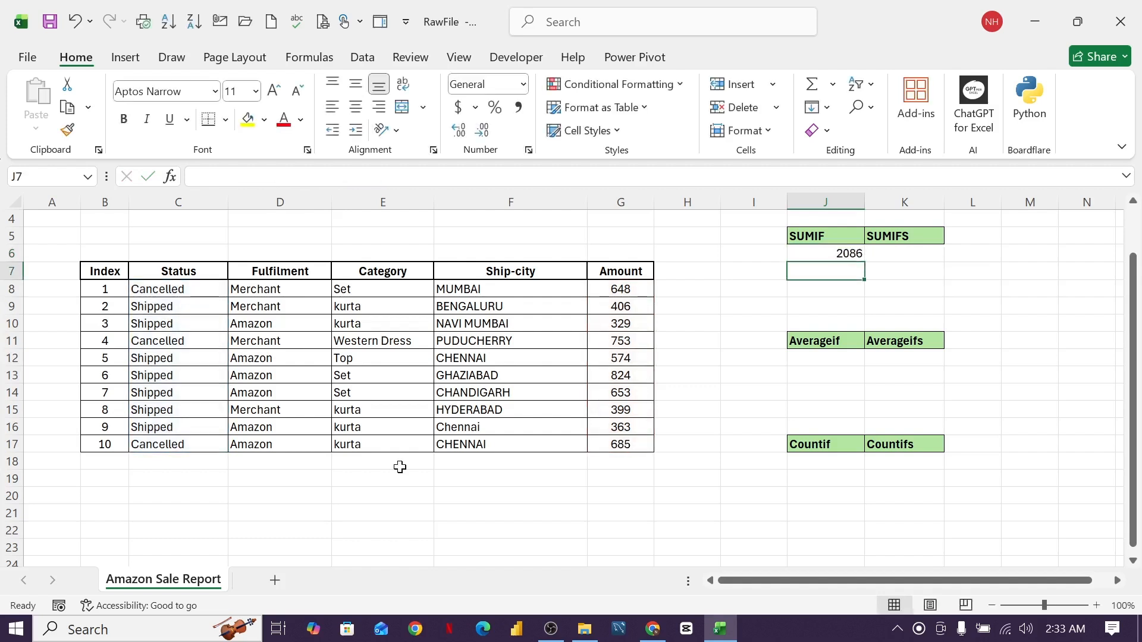
- Change J6's SUMIF criterion from "cancelled" to "shipped" so it returns 3142
{"action": "left_click", "coordinate": [831, 254]}
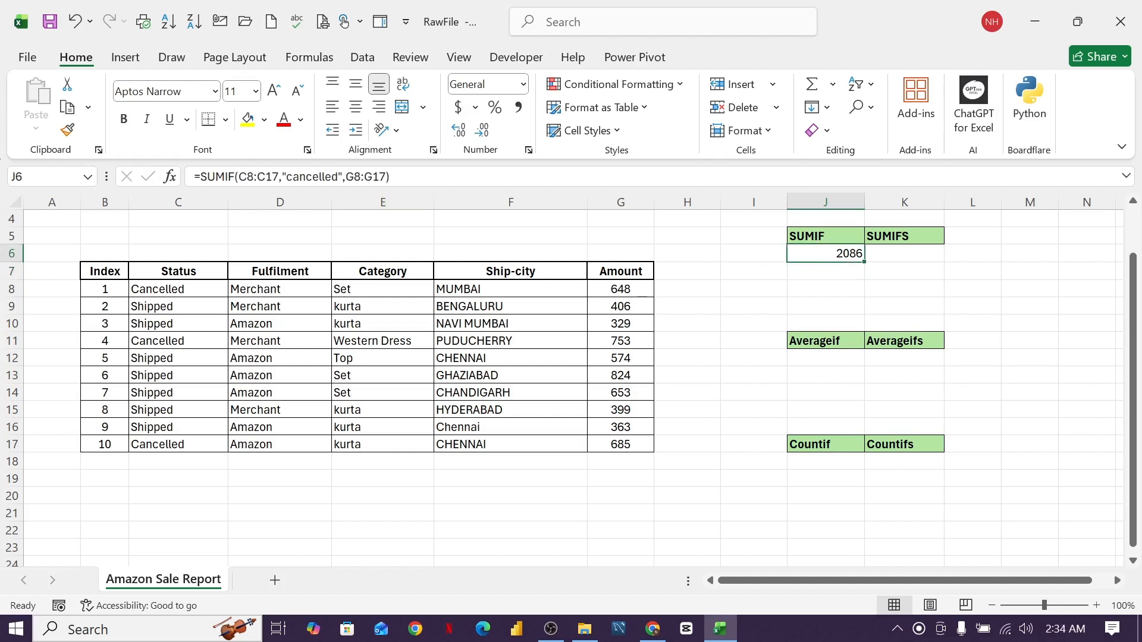
{"action": "left_click", "coordinate": [339, 177]}
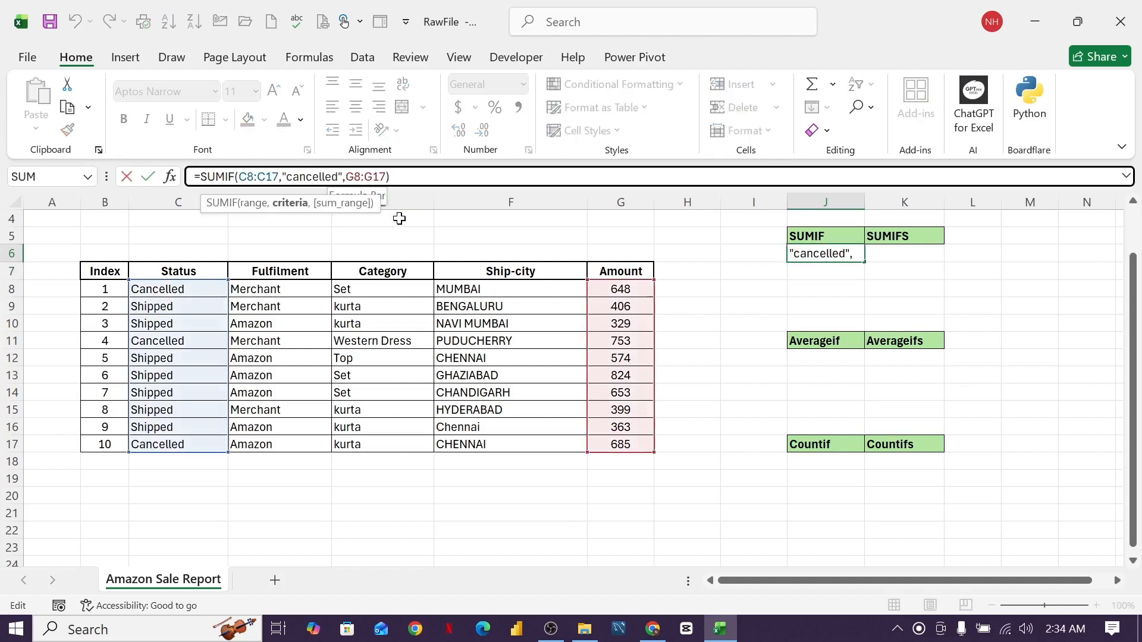
{"action": "key", "text": "BackSpace"}
{"action": "key", "text": "BackSpace"}
{"action": "key", "text": "BackSpace"}
{"action": "key", "text": "BackSpace"}
{"action": "key", "text": "BackSpace"}
{"action": "key", "text": "BackSpace"}
{"action": "key", "text": "BackSpace"}
{"action": "key", "text": "BackSpace"}
{"action": "key", "text": "BackSpace"}
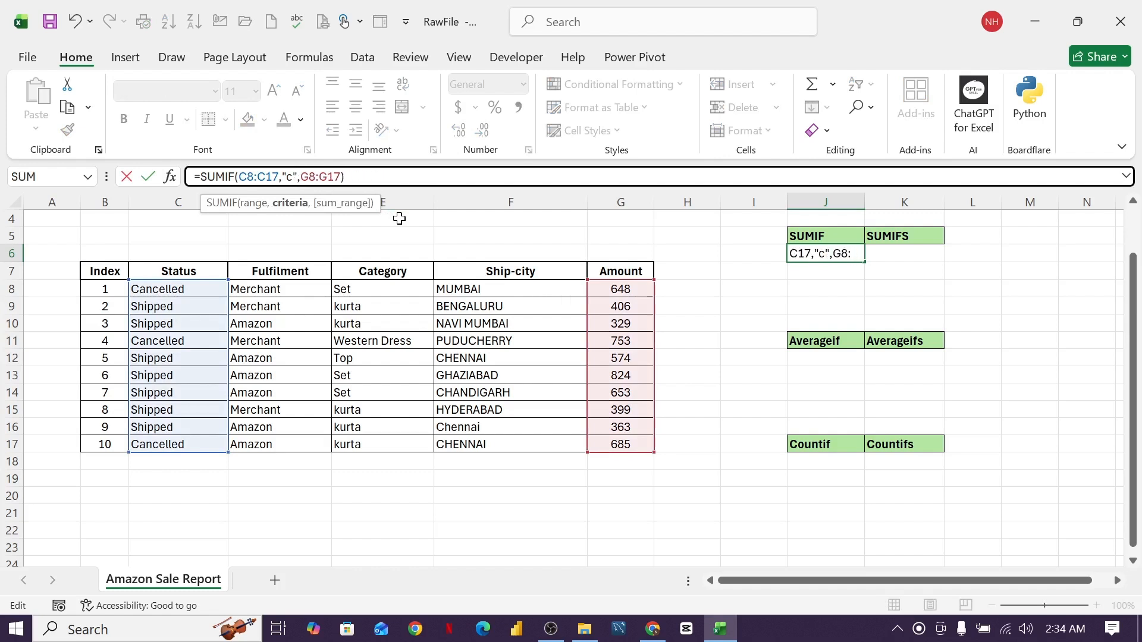
{"action": "type", "text": "shipped"}
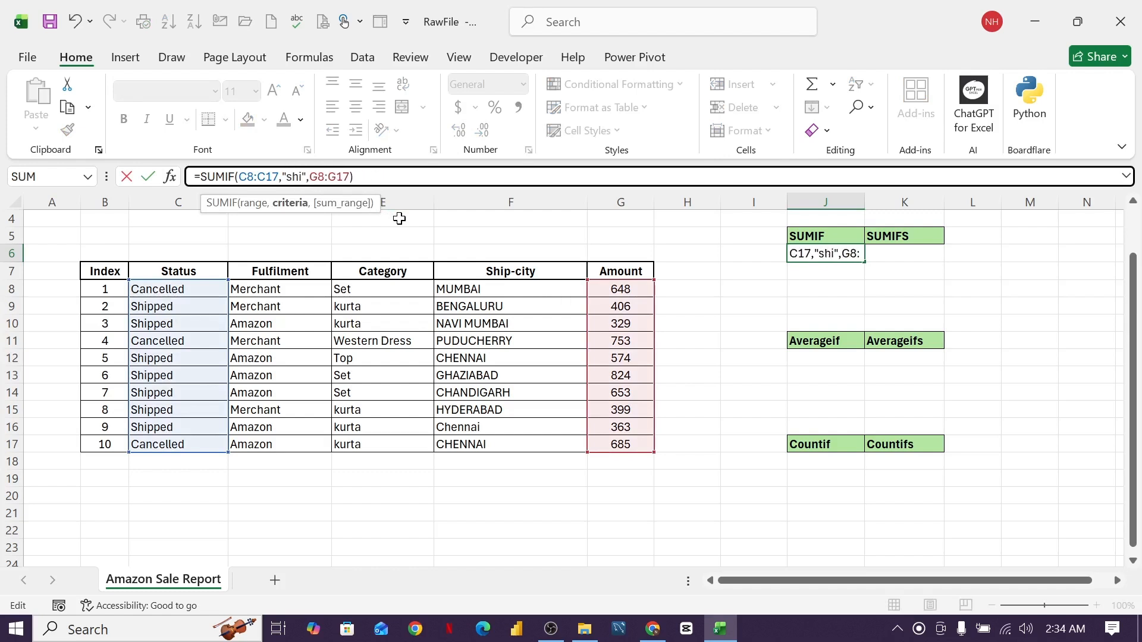
{"action": "key", "text": "Return"}
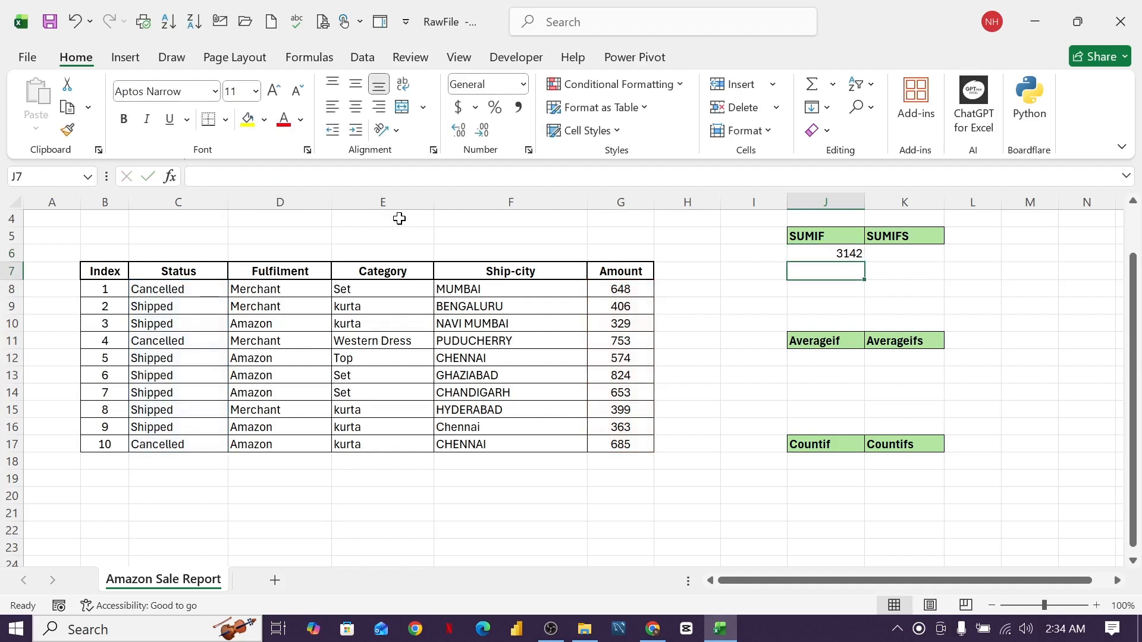
{"action": "left_click", "coordinate": [822, 256]}
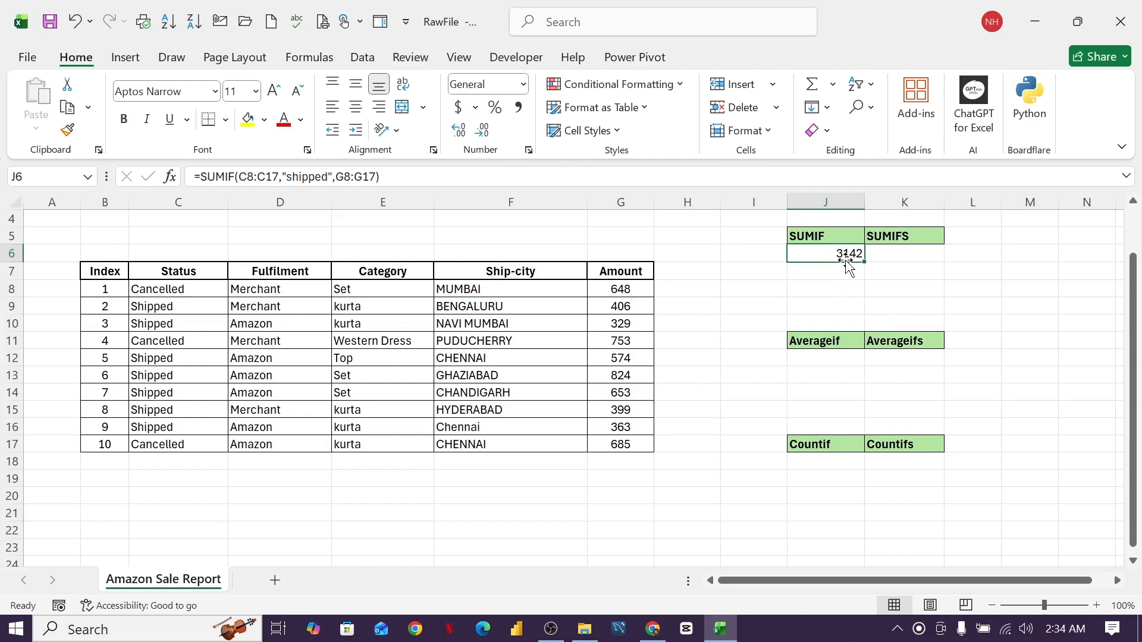
{"action": "left_click", "coordinate": [622, 289]}
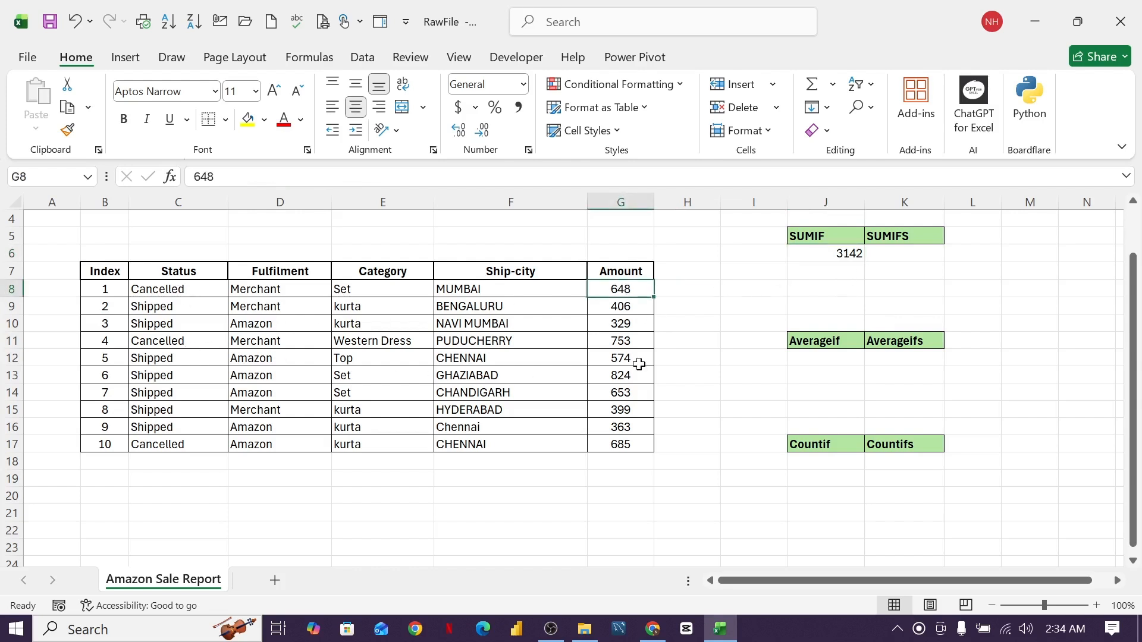
{"action": "left_click", "coordinate": [624, 347]}
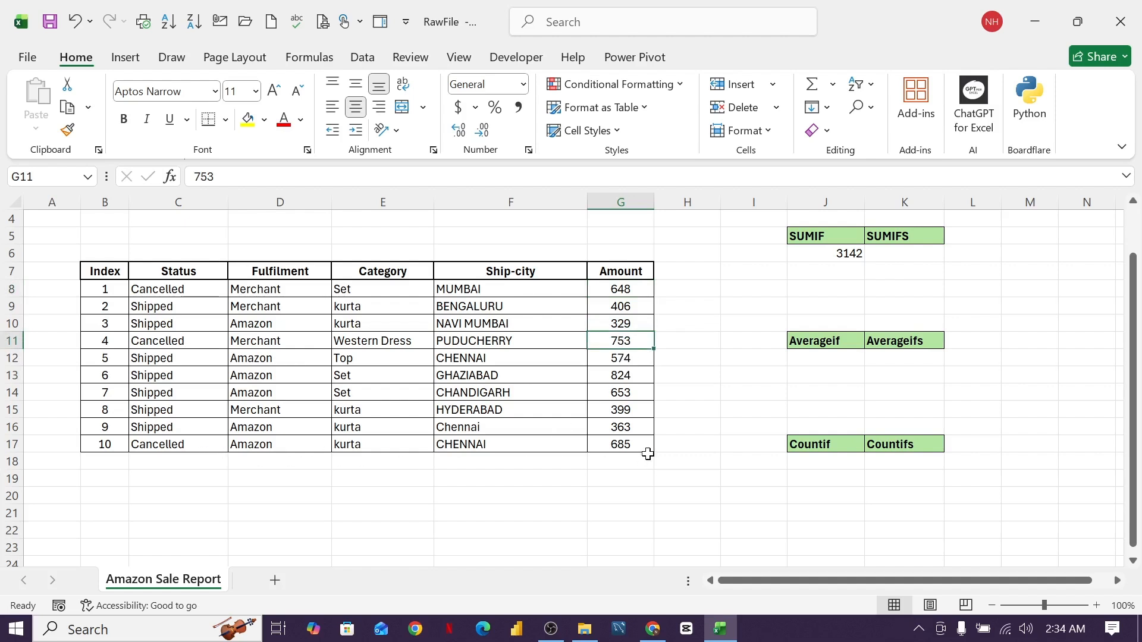
{"action": "left_click", "coordinate": [621, 446]}
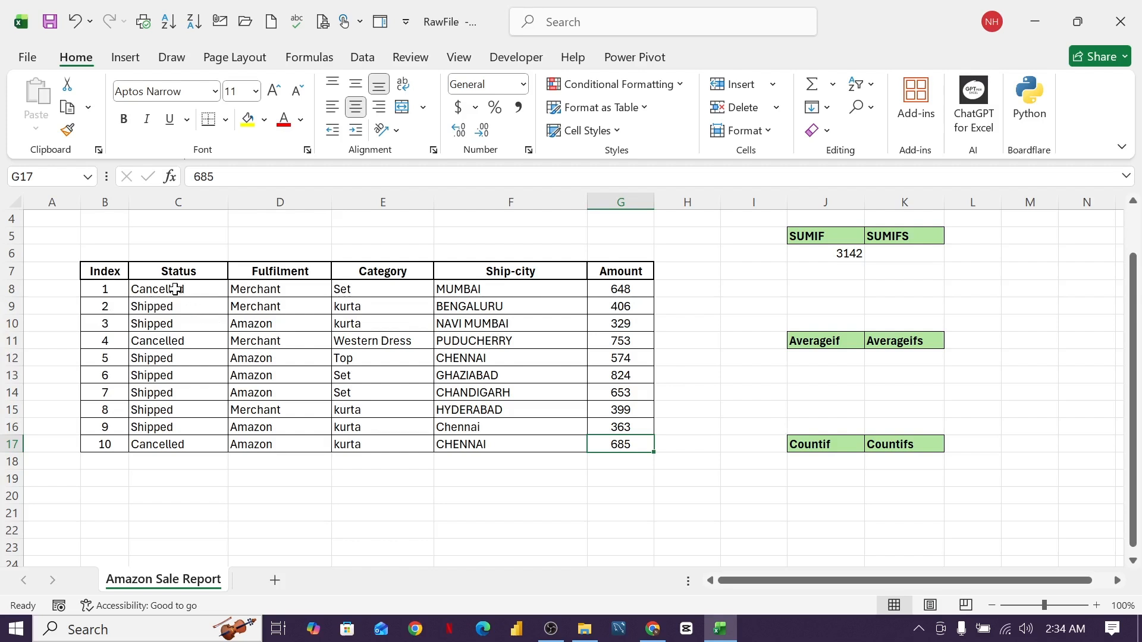
{"action": "left_click_drag", "start_coordinate": [175, 289], "coordinate": [156, 443]}
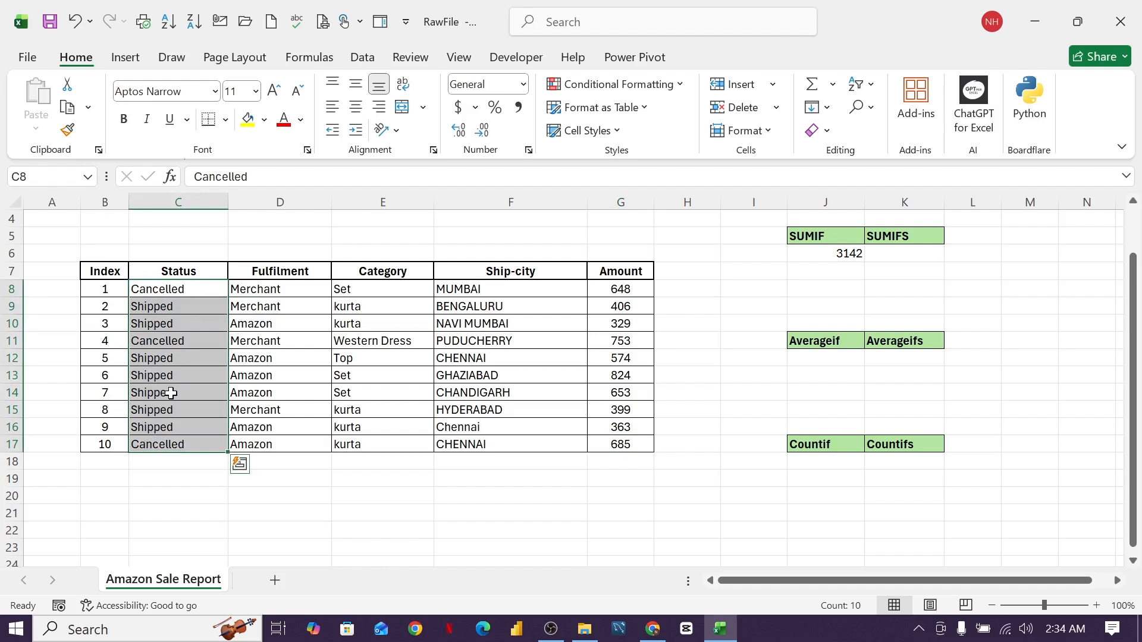
{"action": "left_click", "coordinate": [170, 339]}
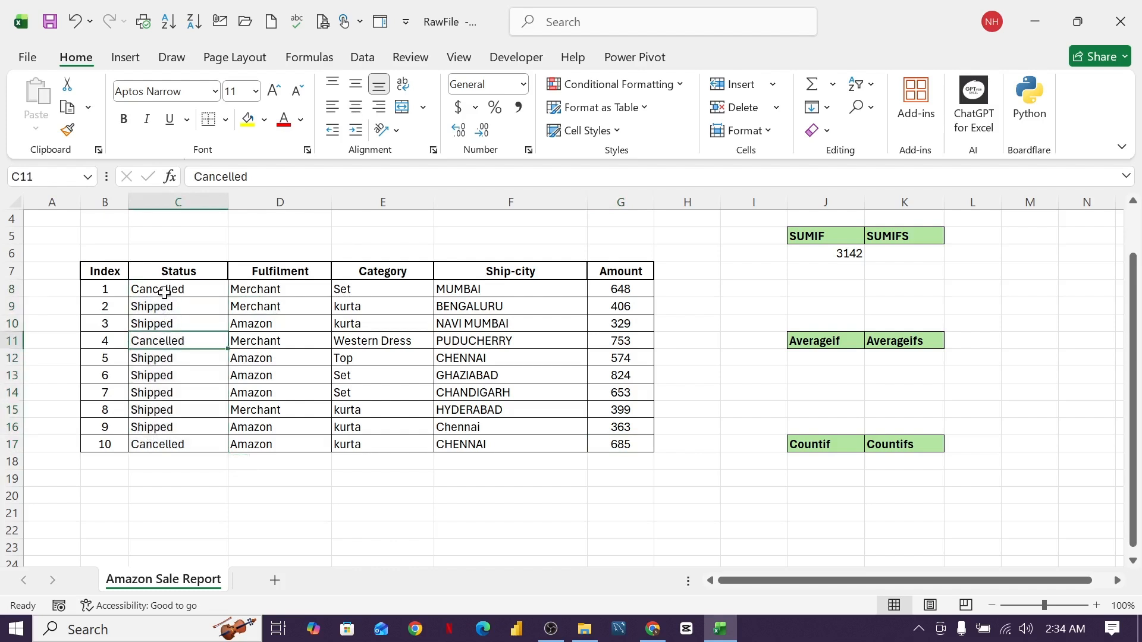
{"action": "left_click_drag", "start_coordinate": [162, 290], "coordinate": [150, 437]}
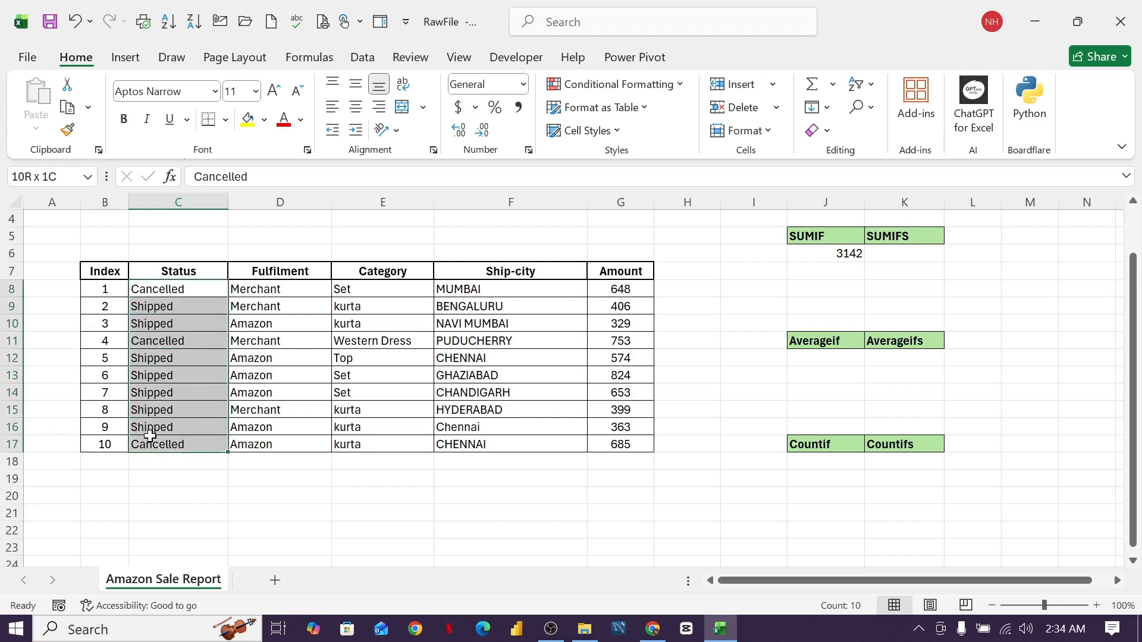
{"action": "left_click_drag", "start_coordinate": [447, 289], "coordinate": [453, 444]}
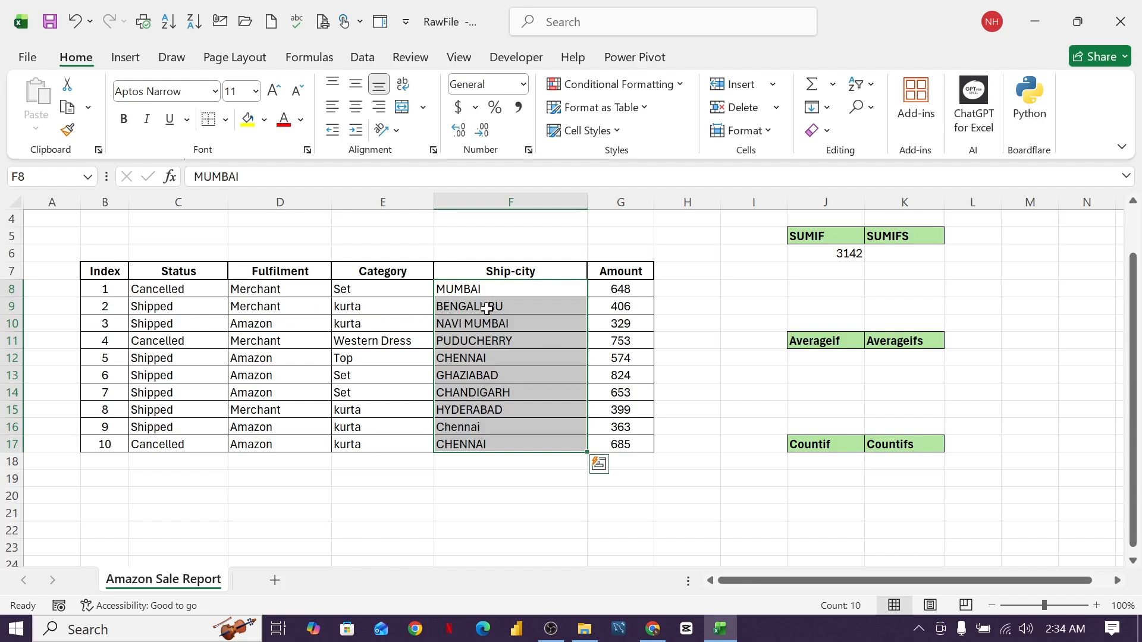
{"action": "left_click", "coordinate": [167, 348]}
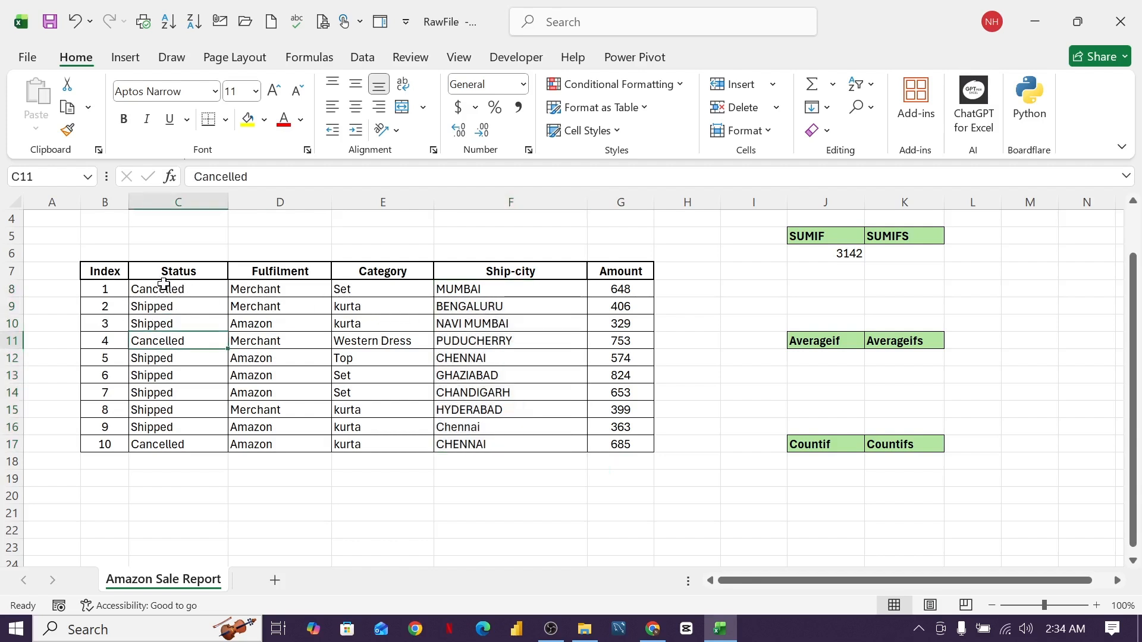
{"action": "left_click_drag", "start_coordinate": [163, 285], "coordinate": [159, 441]}
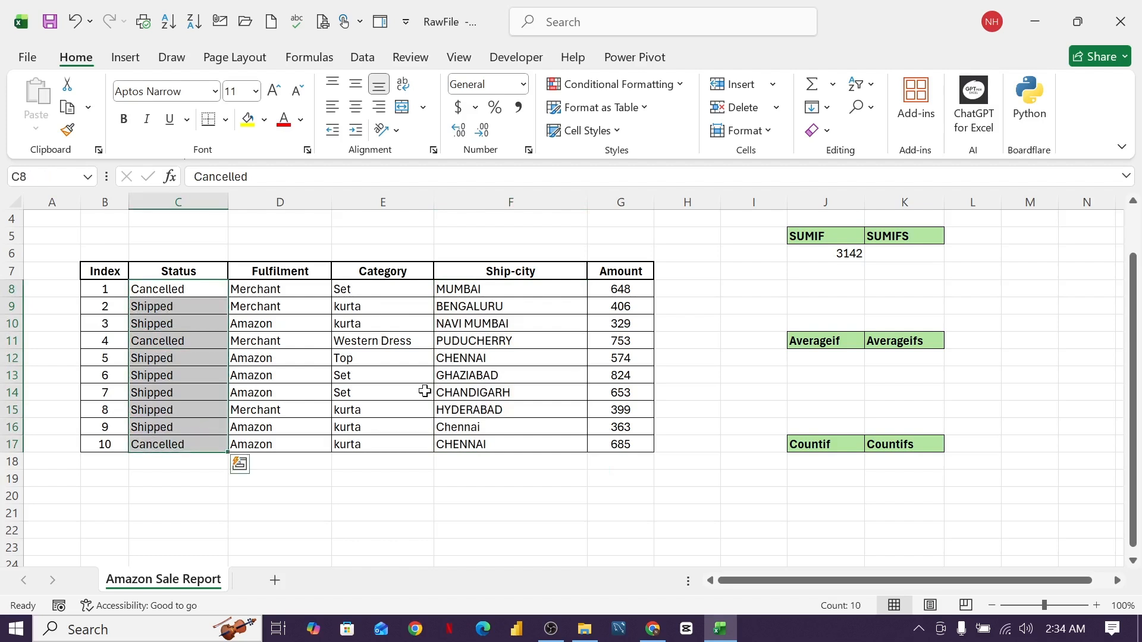
{"action": "left_click_drag", "start_coordinate": [481, 288], "coordinate": [481, 445]}
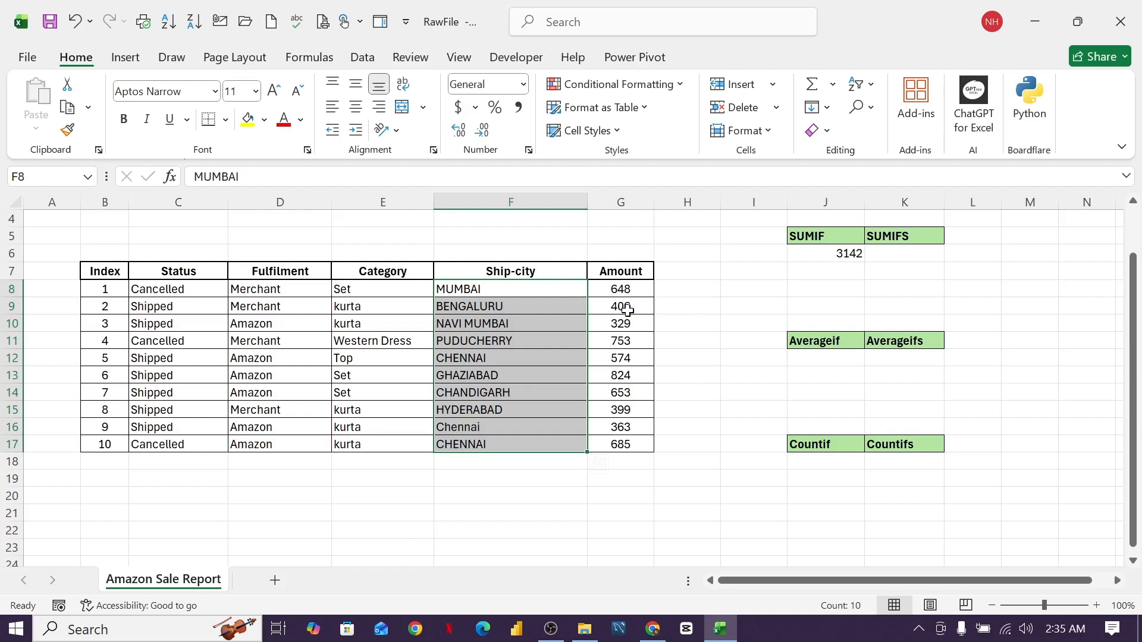
{"action": "left_click", "coordinate": [842, 256]}
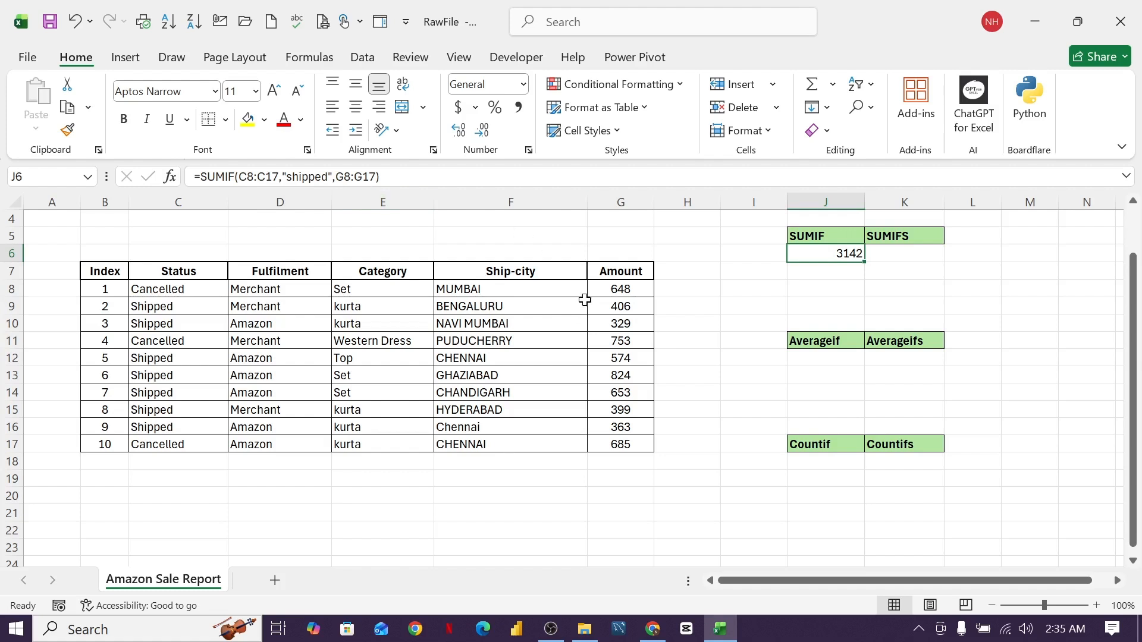
- In K6, type a SUMIFS summing G8:G17 where C8:C17 is "shipped" and F8:F17 is "chennai"
{"action": "left_click", "coordinate": [840, 279]}
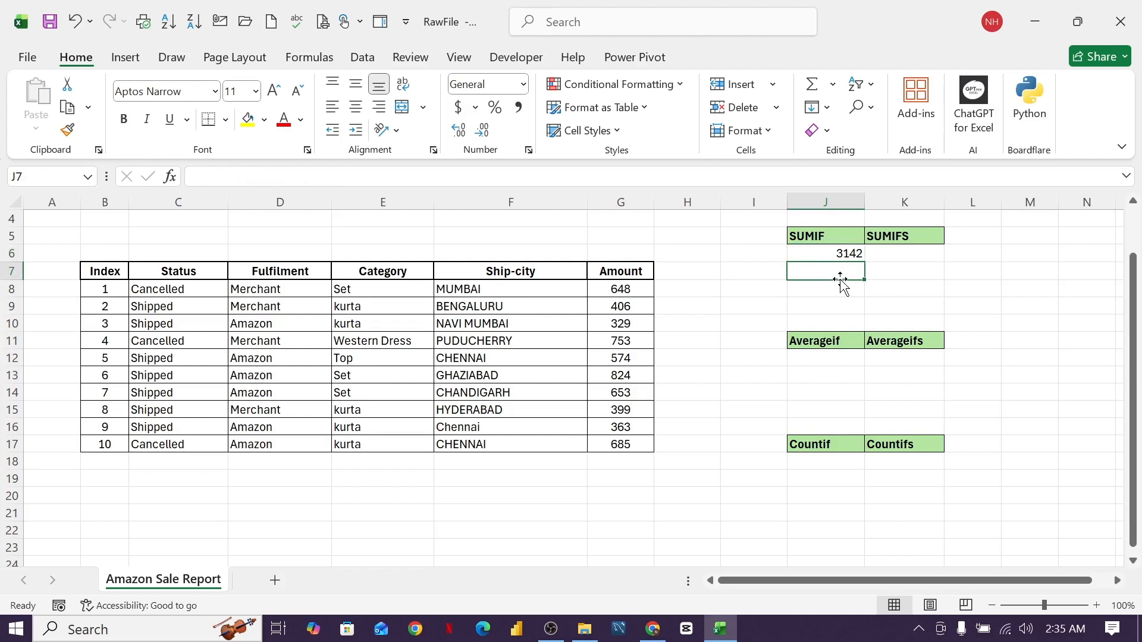
{"action": "left_click", "coordinate": [932, 255]}
{"action": "type", "text": "="}
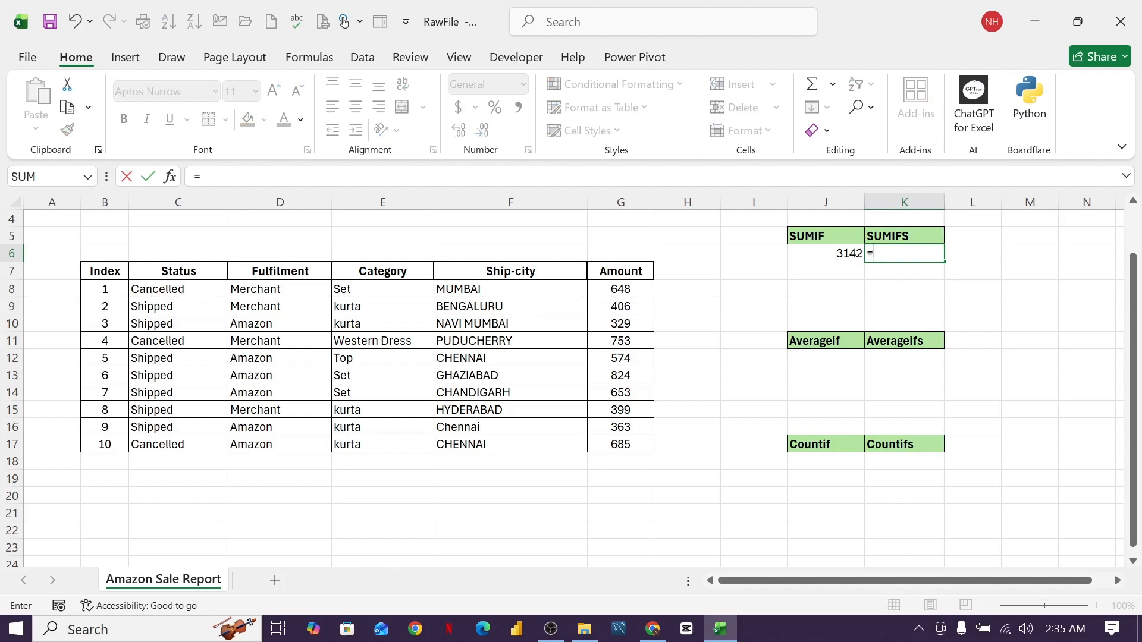
{"action": "type", "text": "sumifs"}
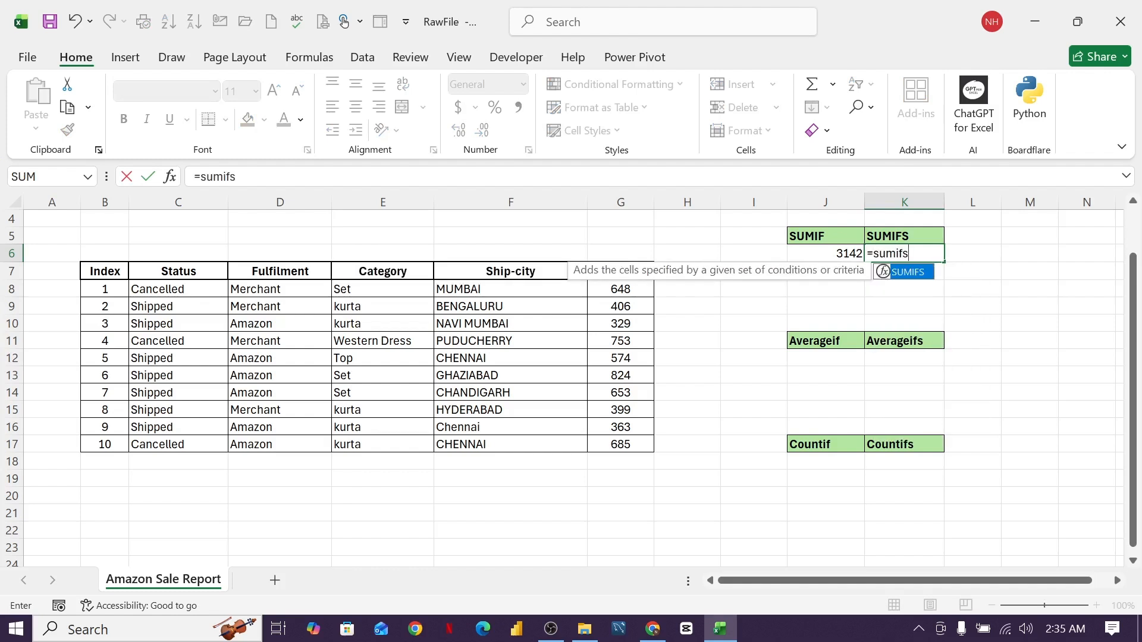
{"action": "type", "text": "("}
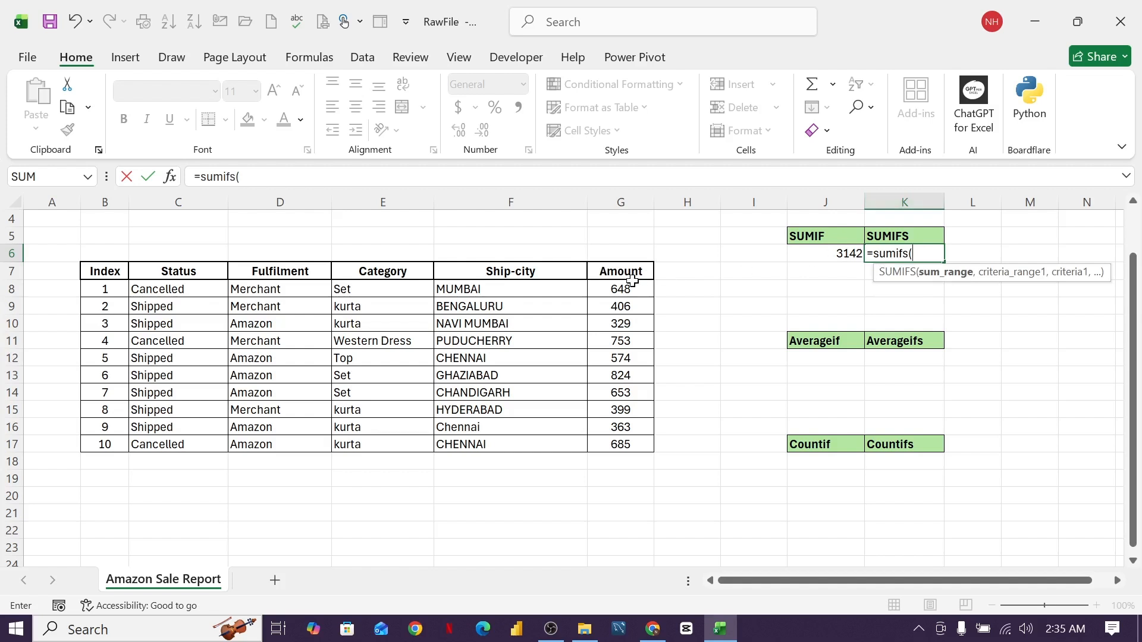
{"action": "left_click_drag", "start_coordinate": [629, 290], "coordinate": [631, 446]}
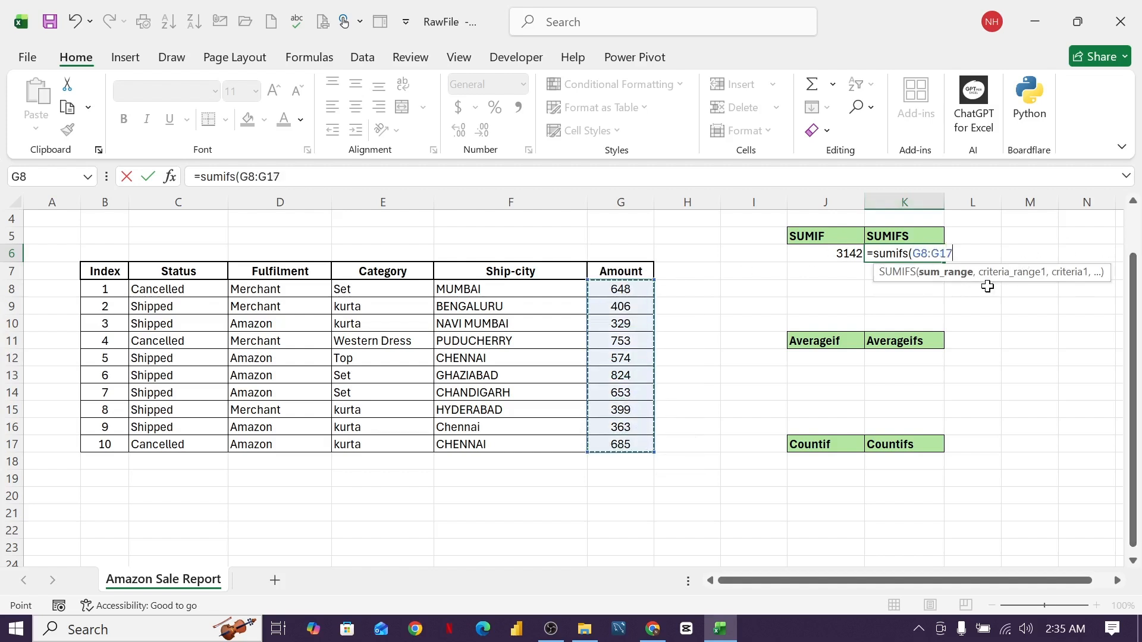
{"action": "type", "text": ","}
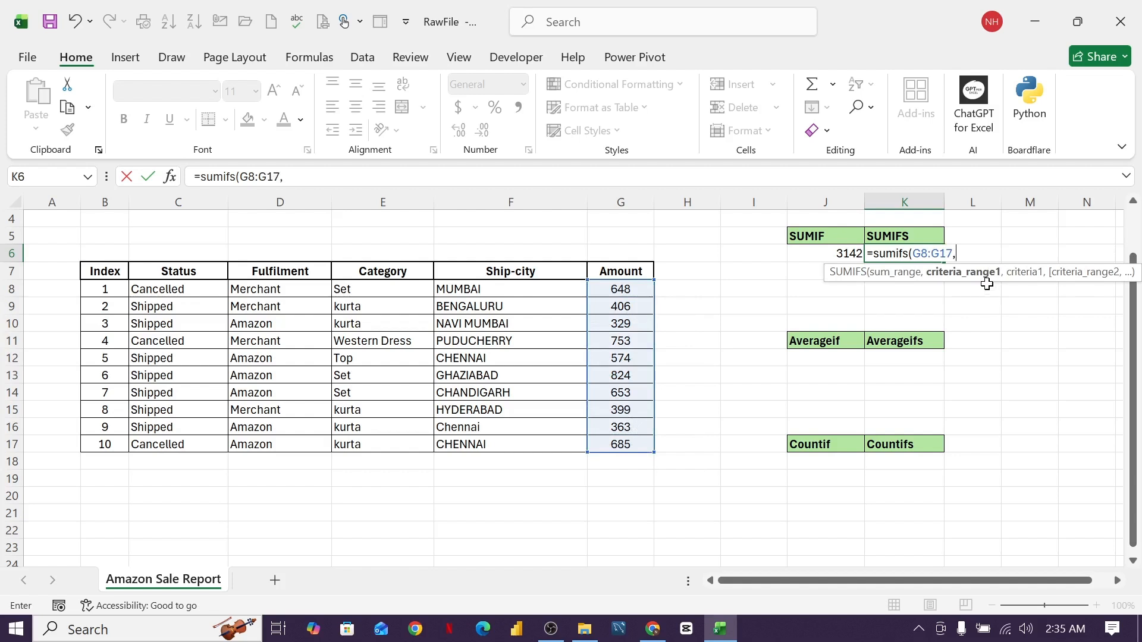
{"action": "left_click_drag", "start_coordinate": [191, 289], "coordinate": [186, 443]}
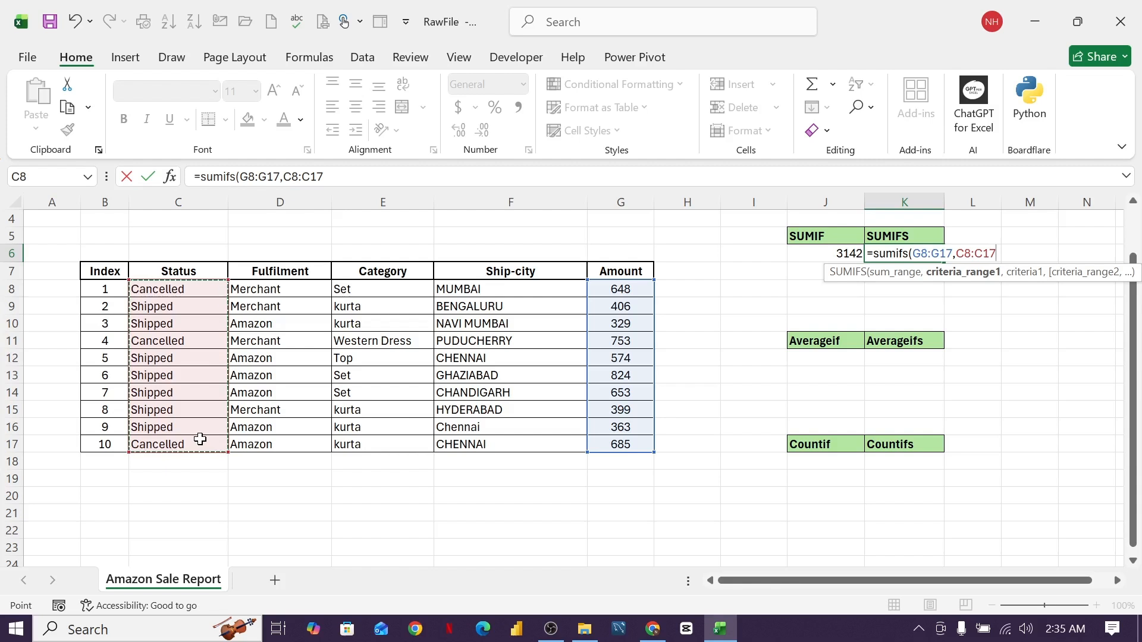
{"action": "type", "text": ","}
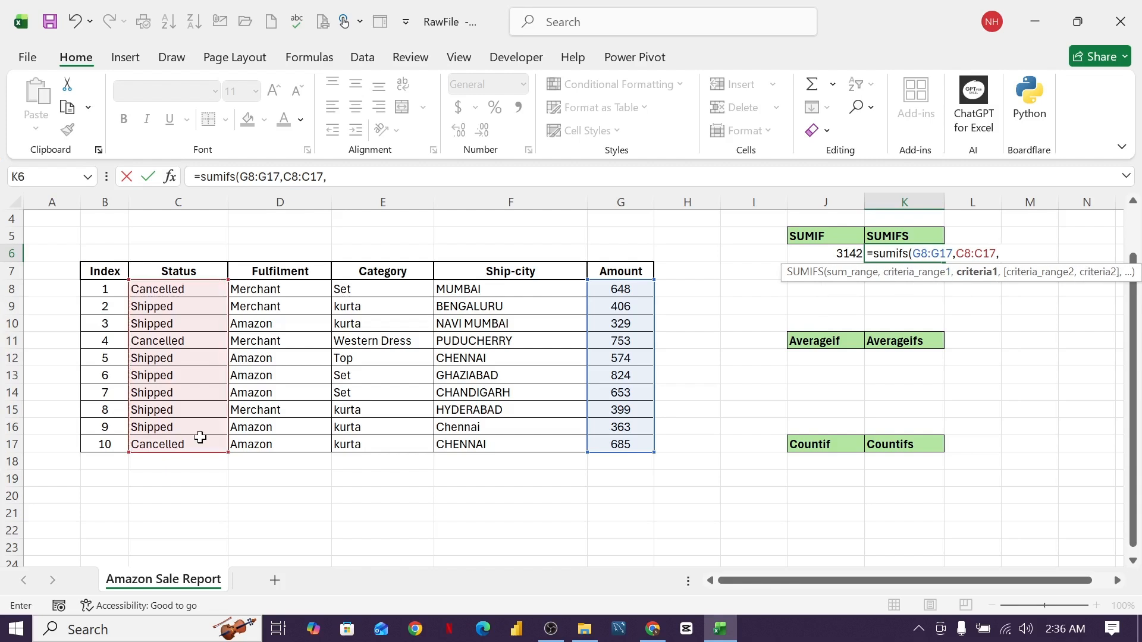
{"action": "type", "text": "\"shipped"}
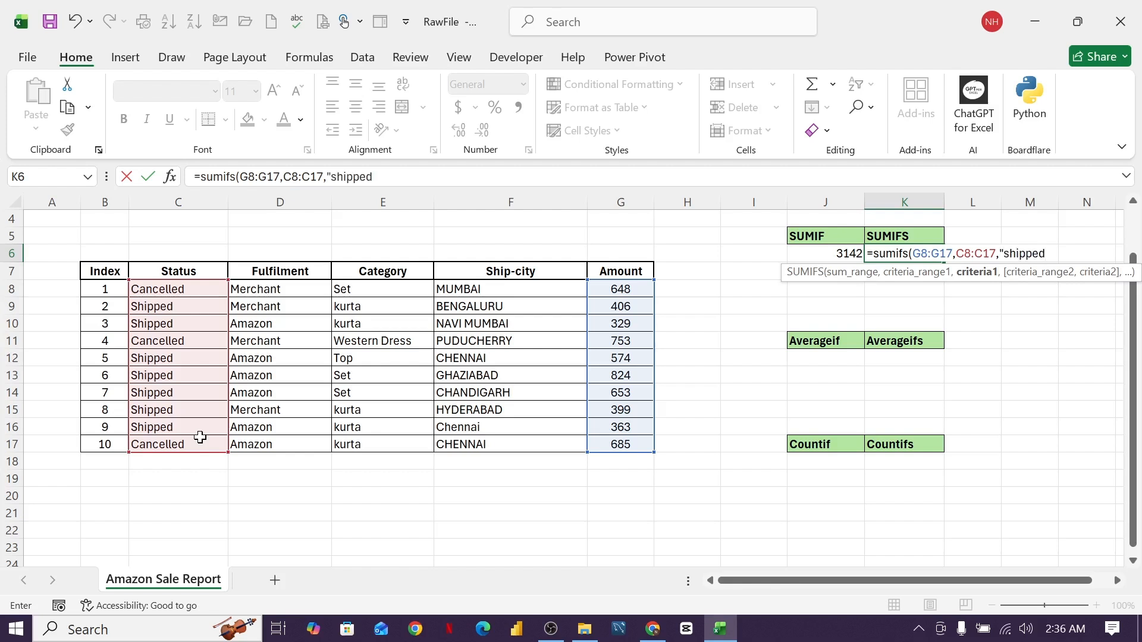
{"action": "type", "text": "\","}
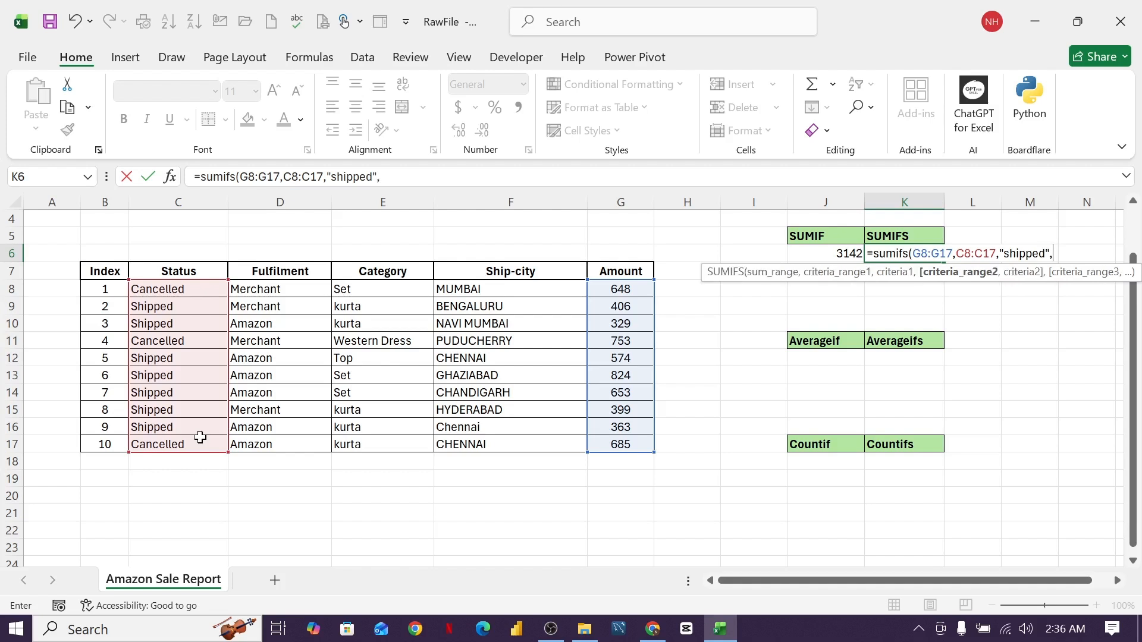
{"action": "left_click_drag", "start_coordinate": [458, 289], "coordinate": [467, 446]}
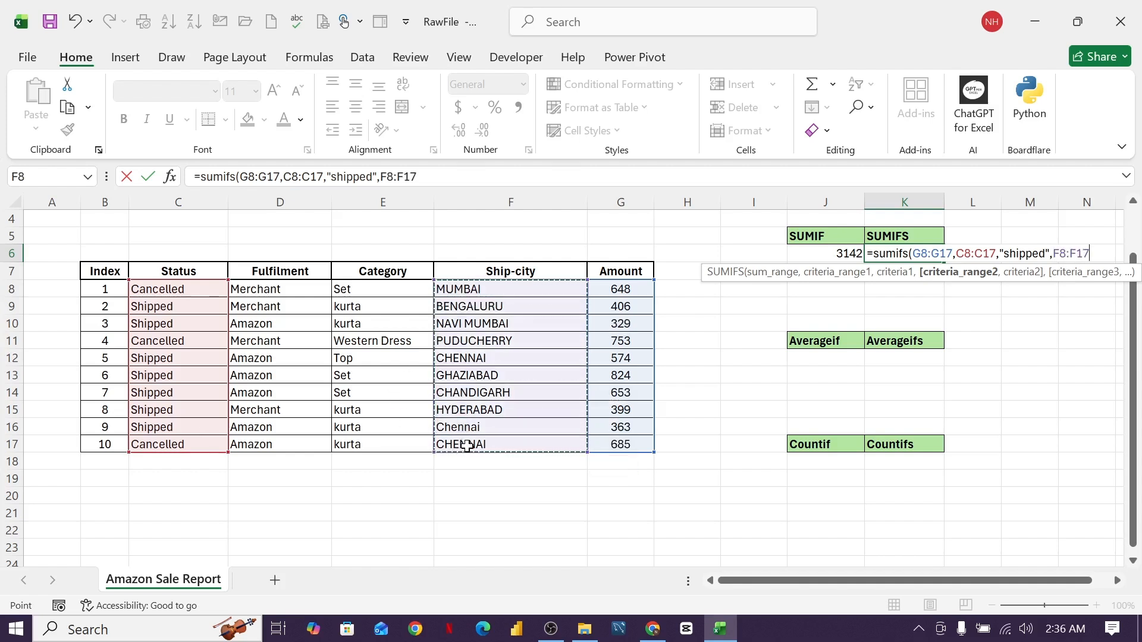
{"action": "type", "text": ","}
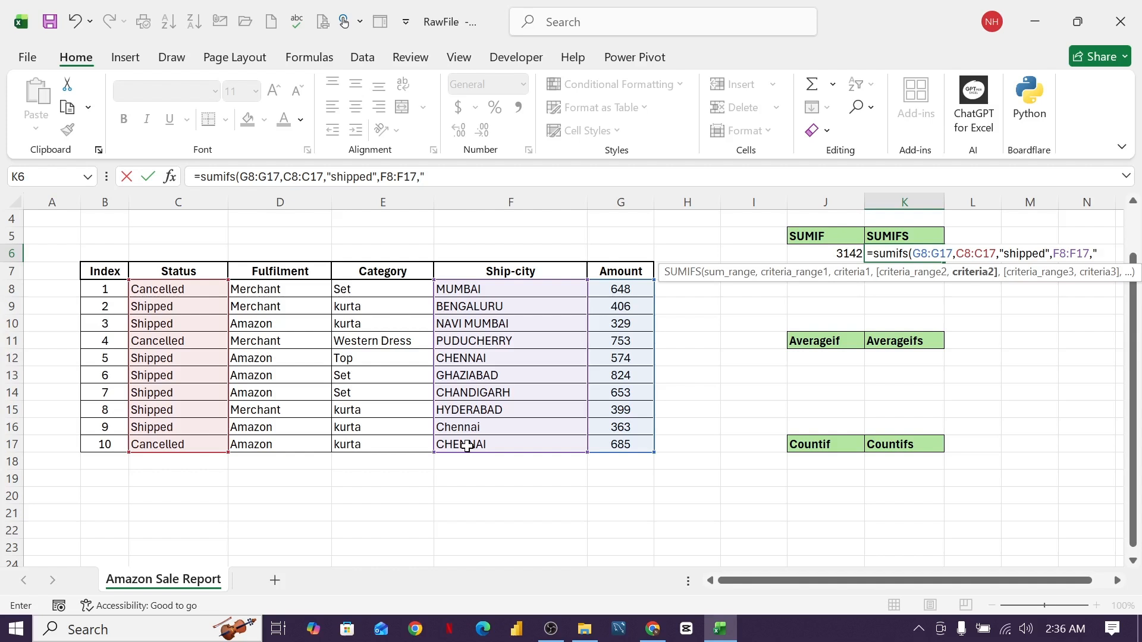
{"action": "type", "text": "chennai"}
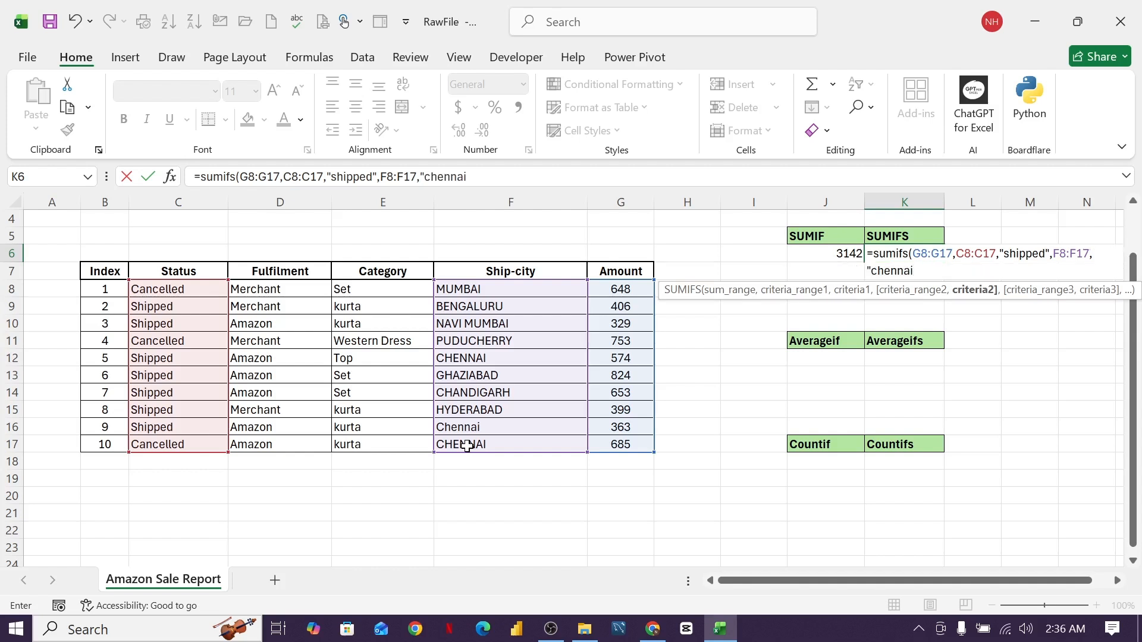
{"action": "type", "text": "\""}
- Close and commit the SUMIFS formula in K6, showing 937
{"action": "type", "text": ")"}
{"action": "key", "text": "Return"}
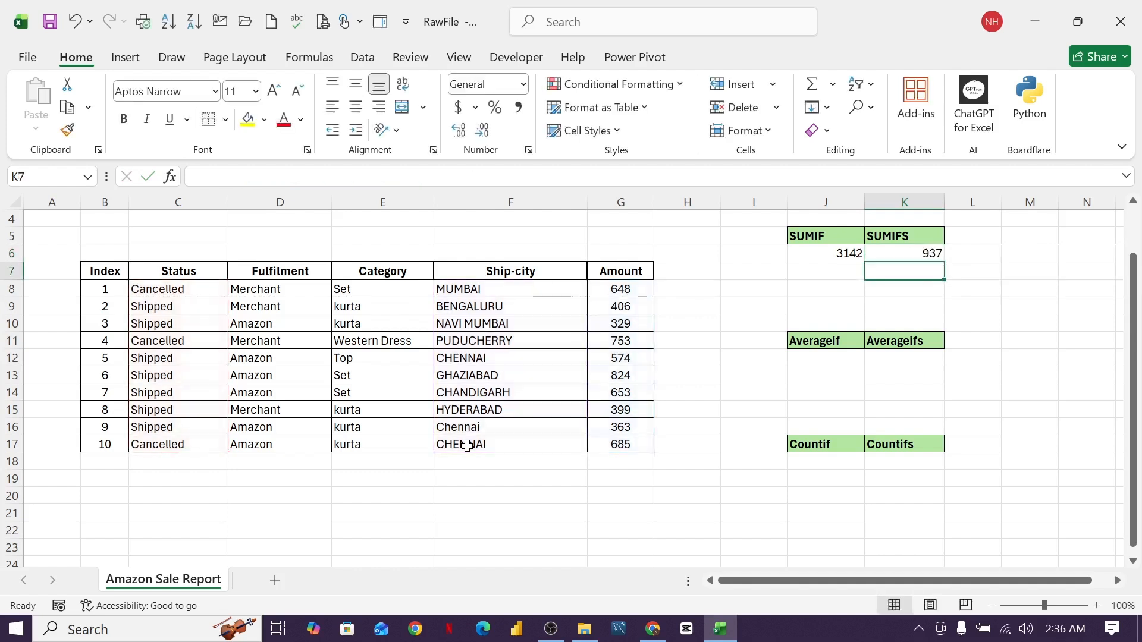
{"action": "left_click", "coordinate": [904, 251]}
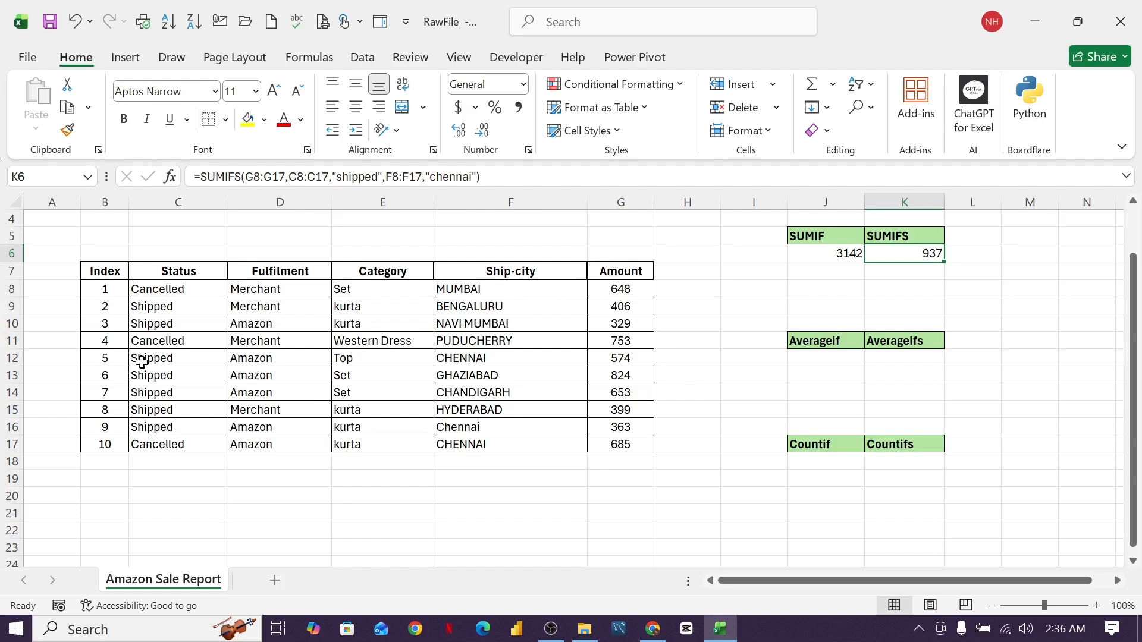
- Verify rows 12 and 16 are Shipped to Chennai with amounts 574 and 363
{"action": "left_click", "coordinate": [172, 359]}
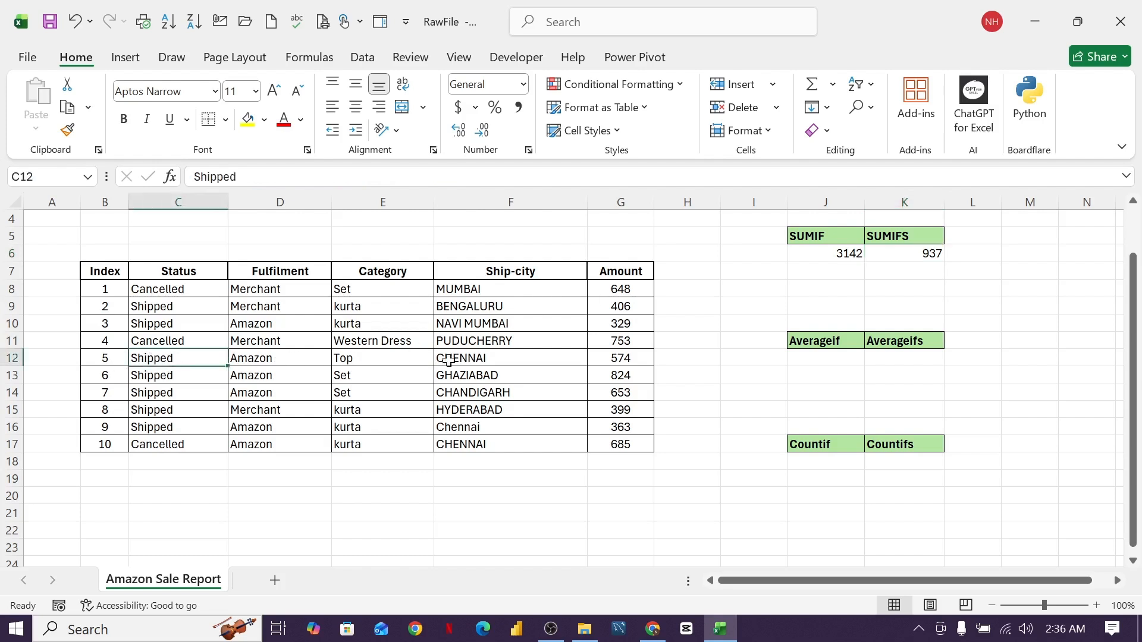
{"action": "left_click", "coordinate": [481, 360]}
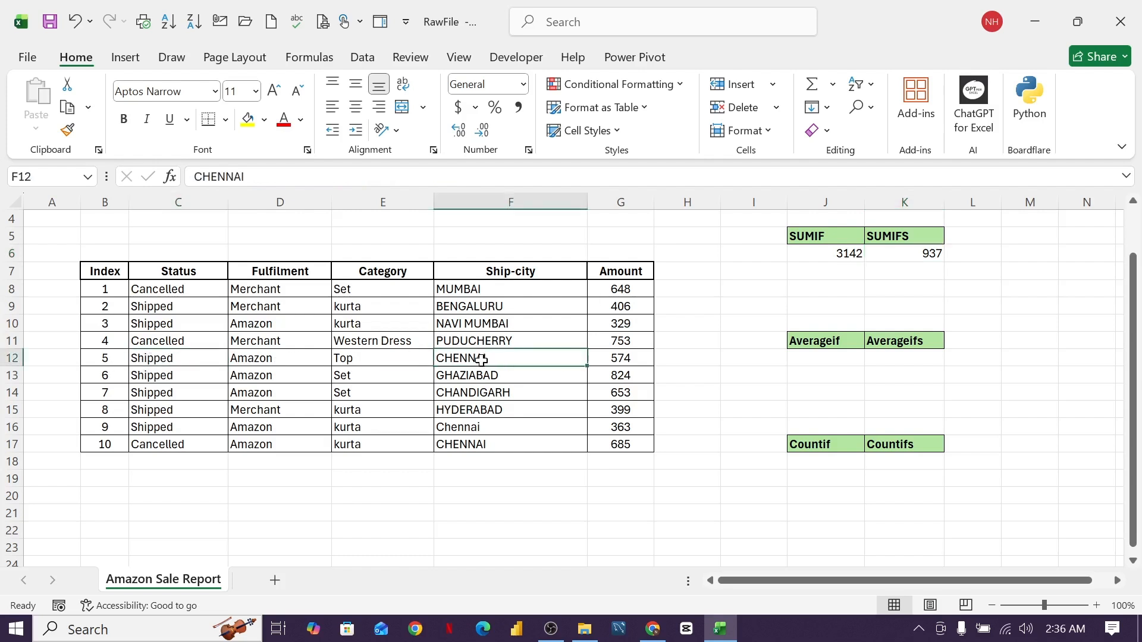
{"action": "left_click", "coordinate": [170, 424]}
{"action": "left_click", "coordinate": [439, 427]}
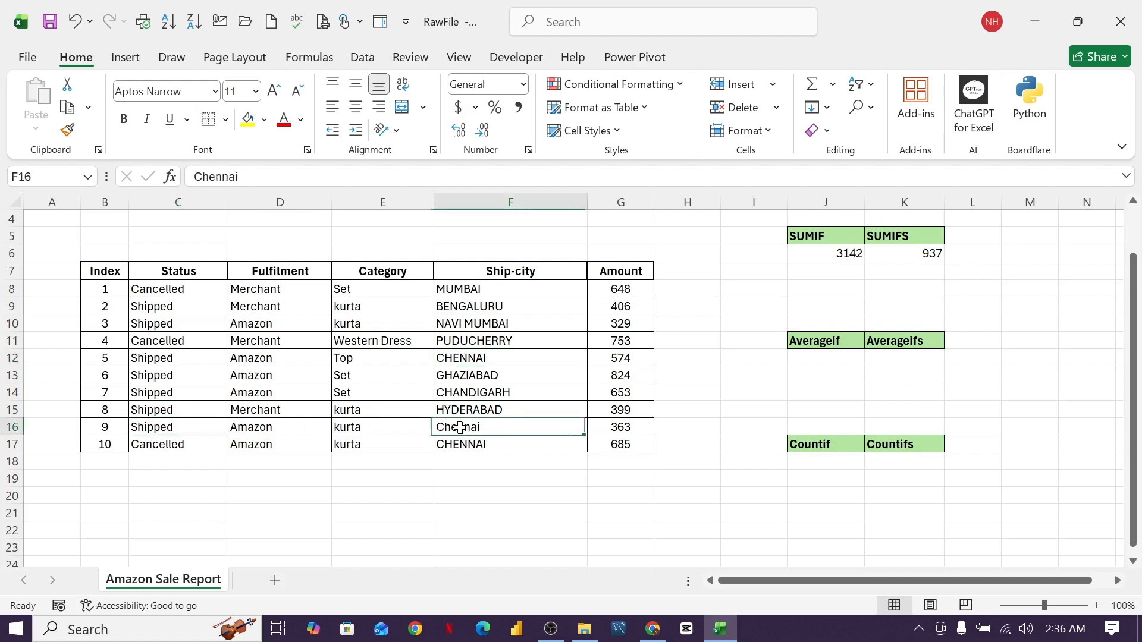
{"action": "left_click", "coordinate": [613, 428]}
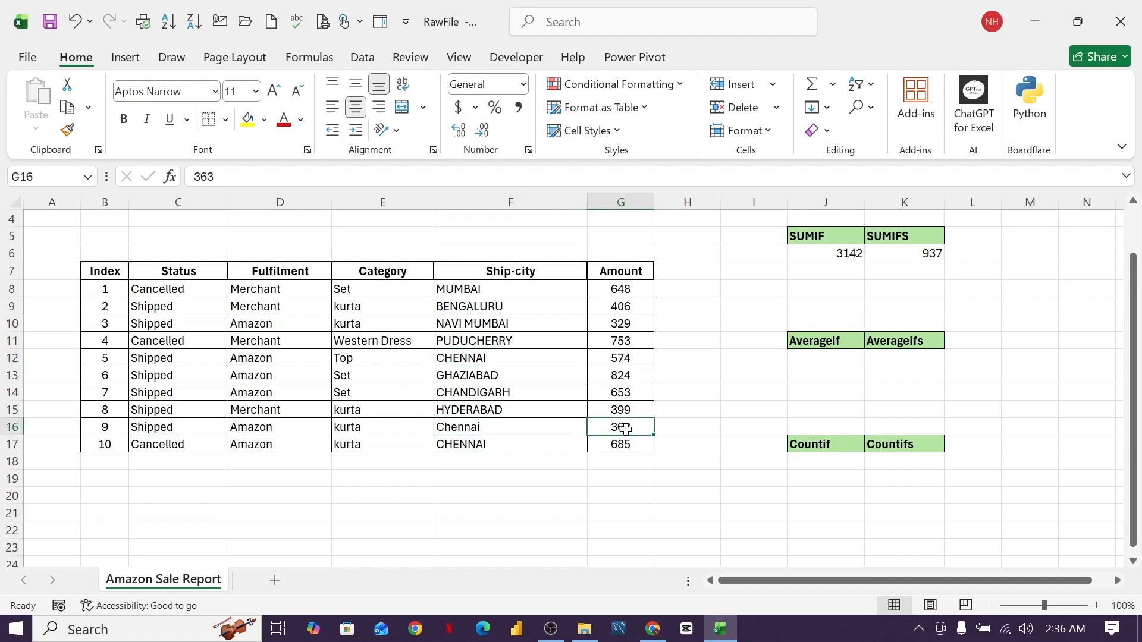
{"action": "left_click", "coordinate": [619, 356]}
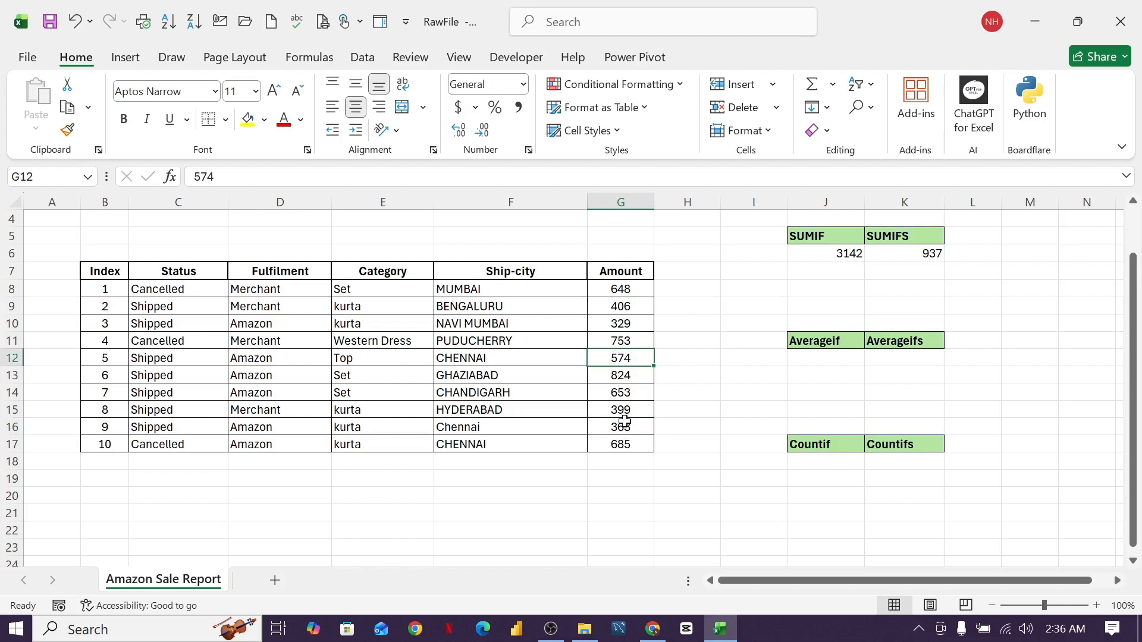
{"action": "left_click", "coordinate": [938, 252]}
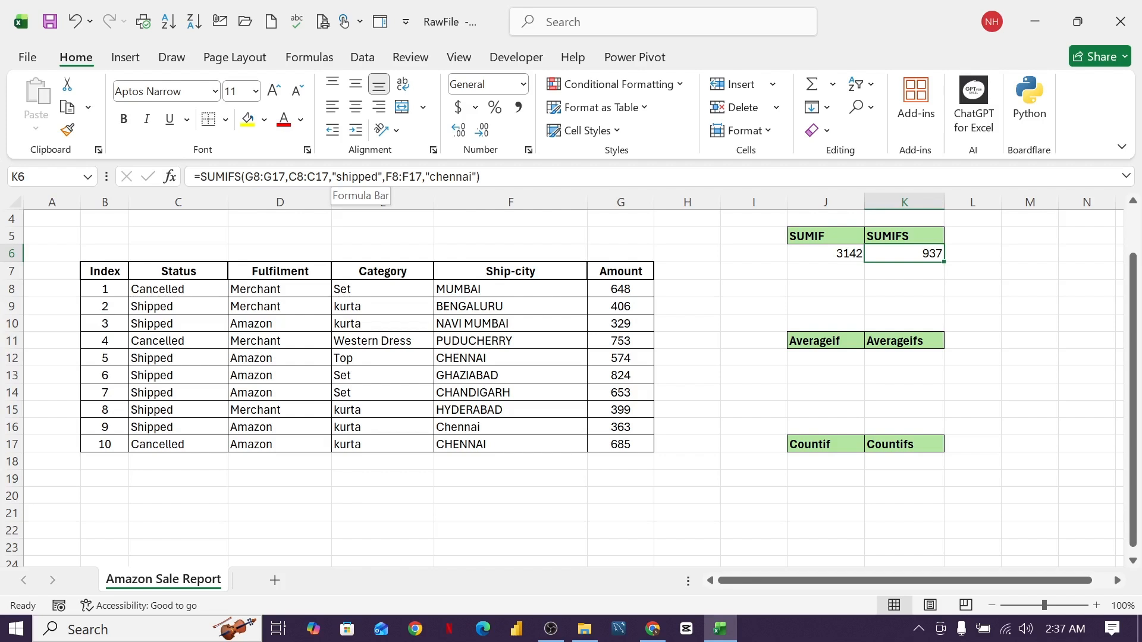
- Enter =AVERAGEIF(C8:C17,"shipped",G8:G17) in J12, returning 523.6666667
{"action": "left_click", "coordinate": [796, 303]}
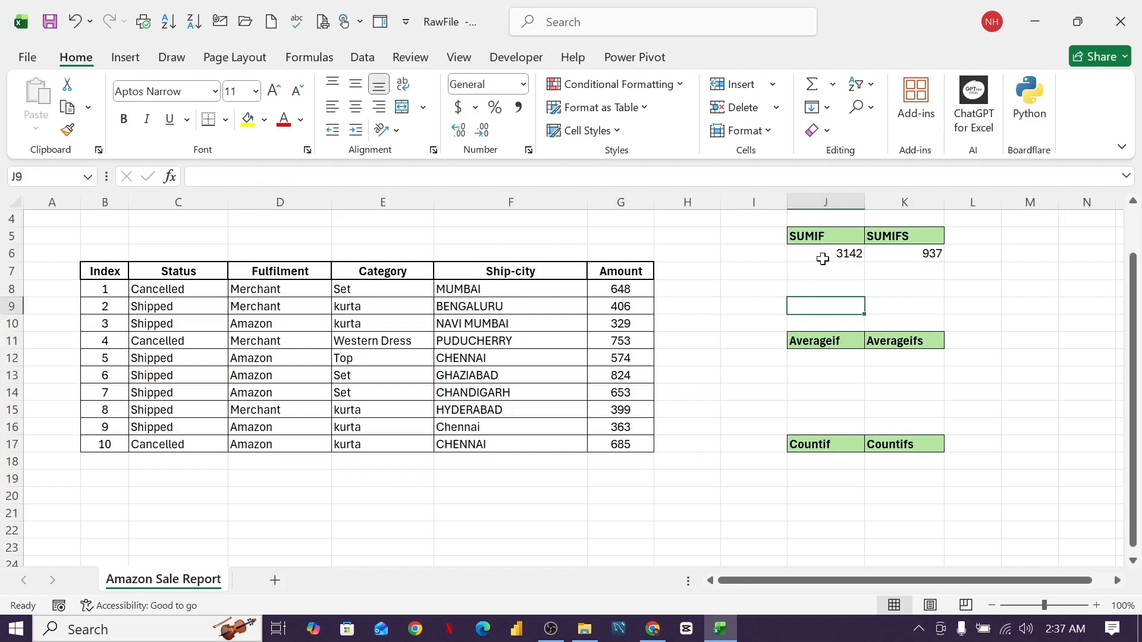
{"action": "left_click", "coordinate": [831, 361]}
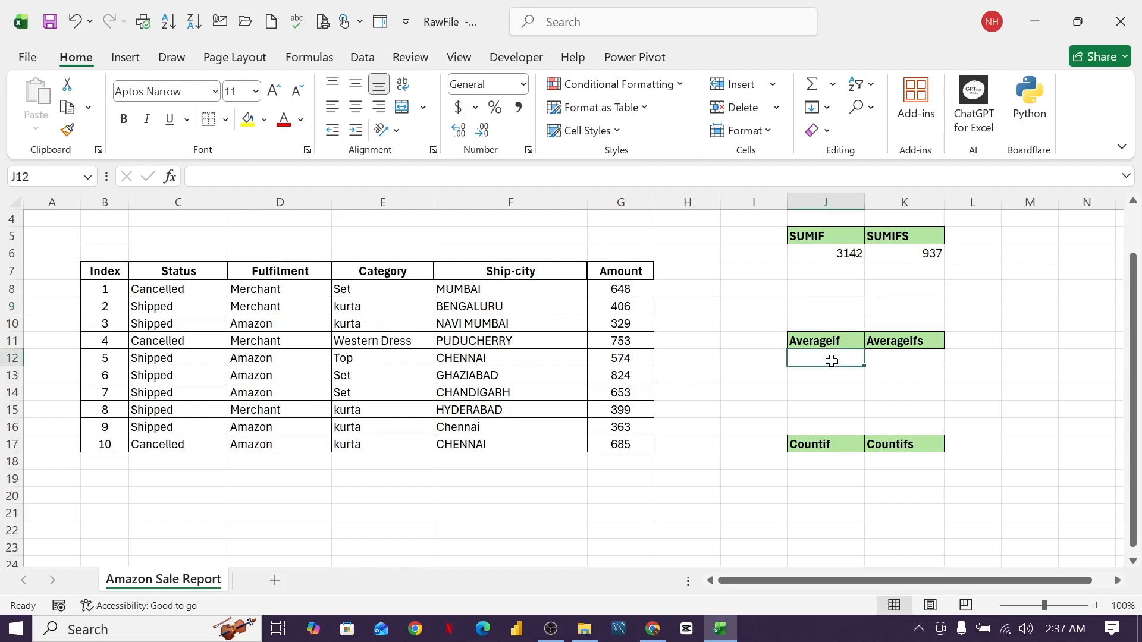
{"action": "type", "text": "="}
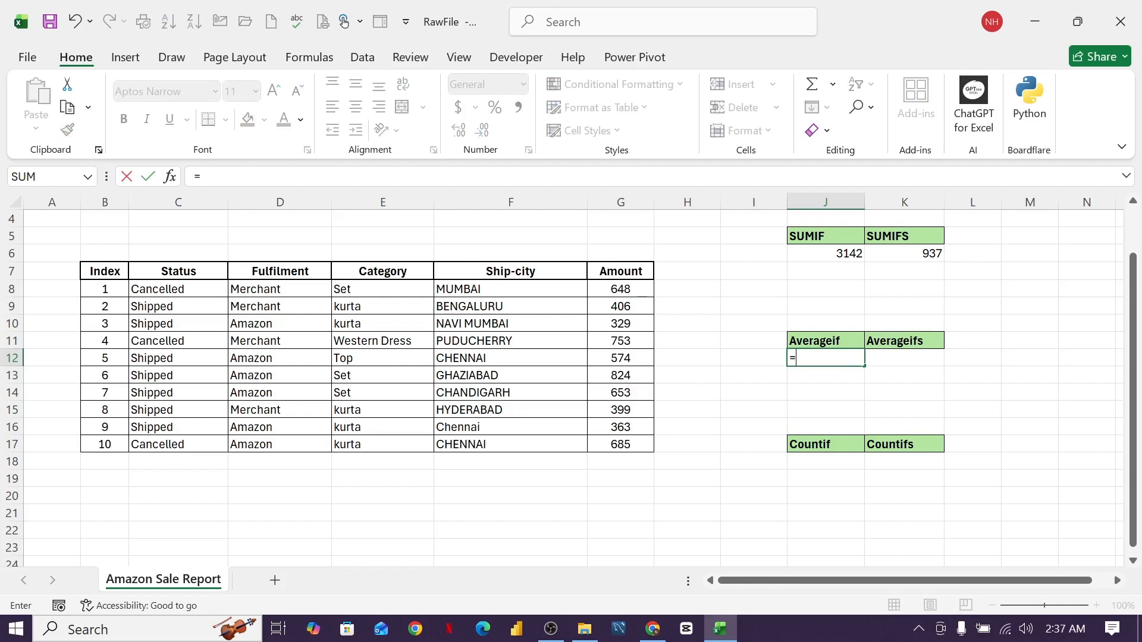
{"action": "type", "text": "average"}
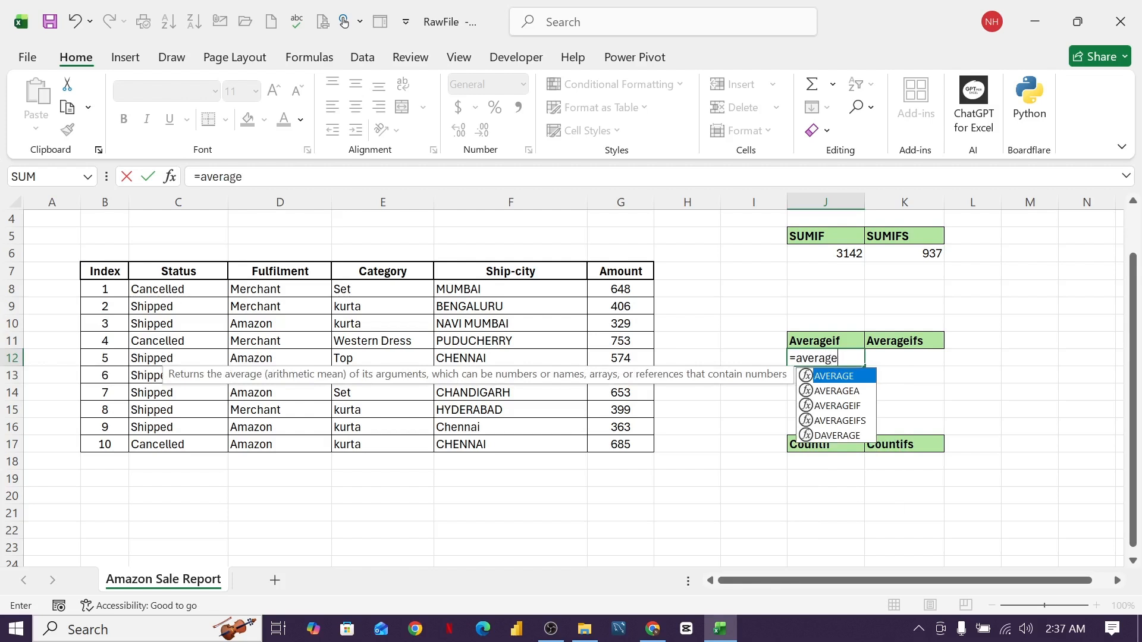
{"action": "type", "text": "if"}
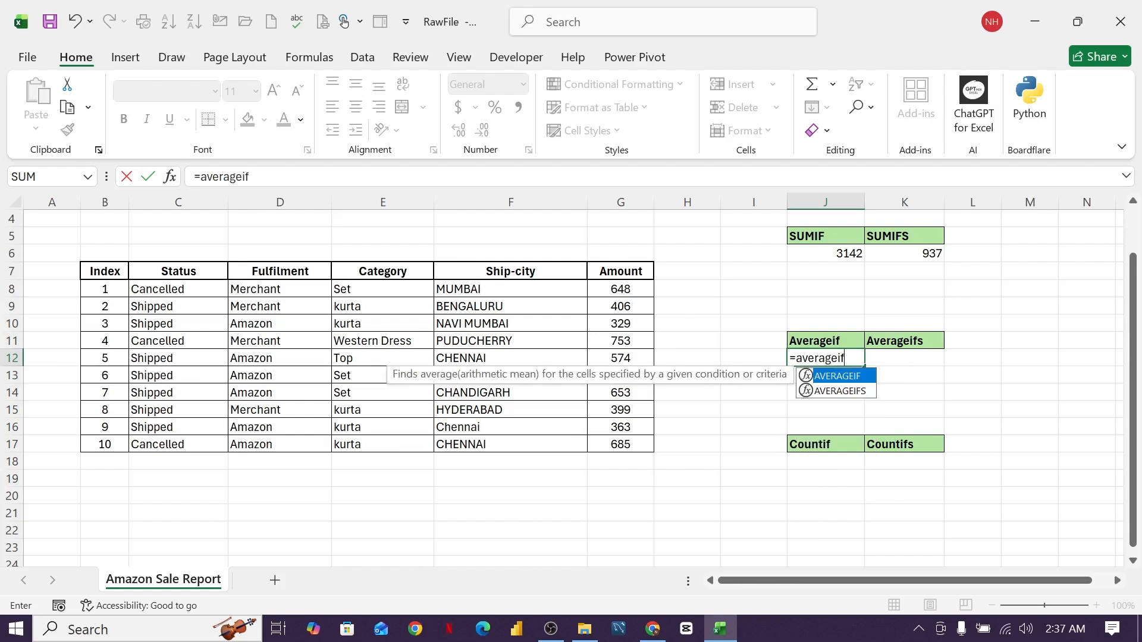
{"action": "type", "text": "("}
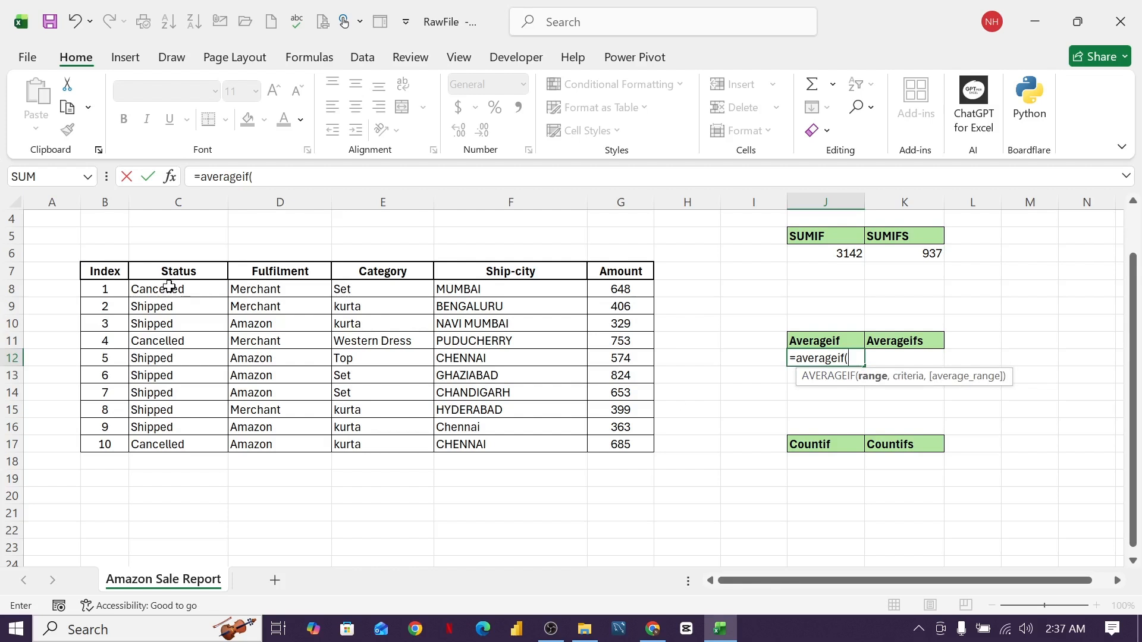
{"action": "left_click_drag", "start_coordinate": [169, 287], "coordinate": [173, 443]}
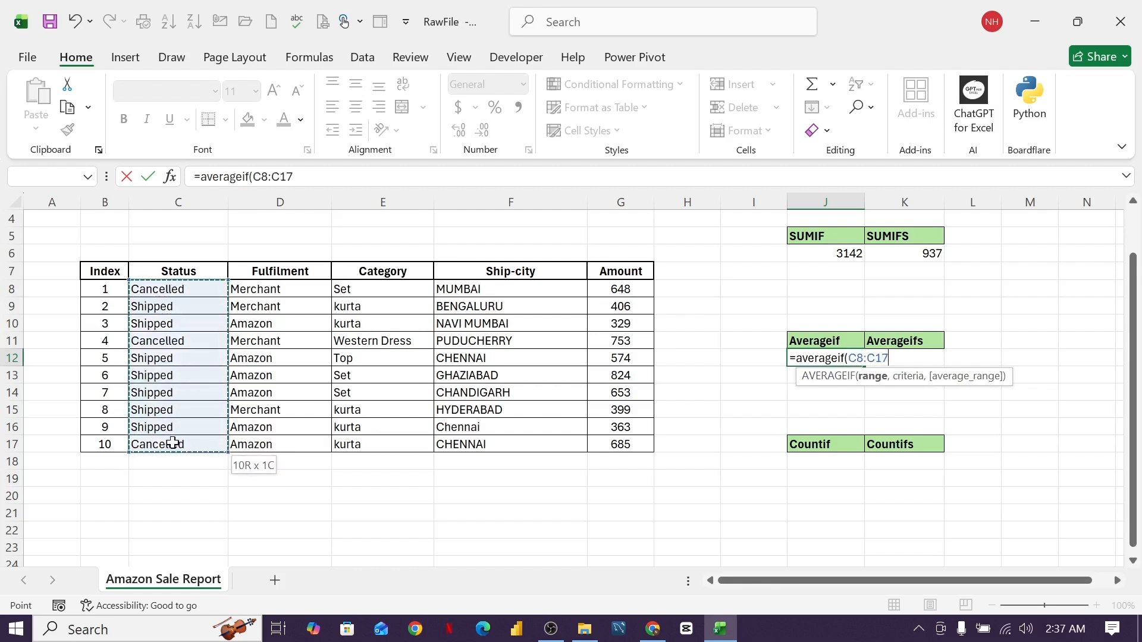
{"action": "type", "text": ","}
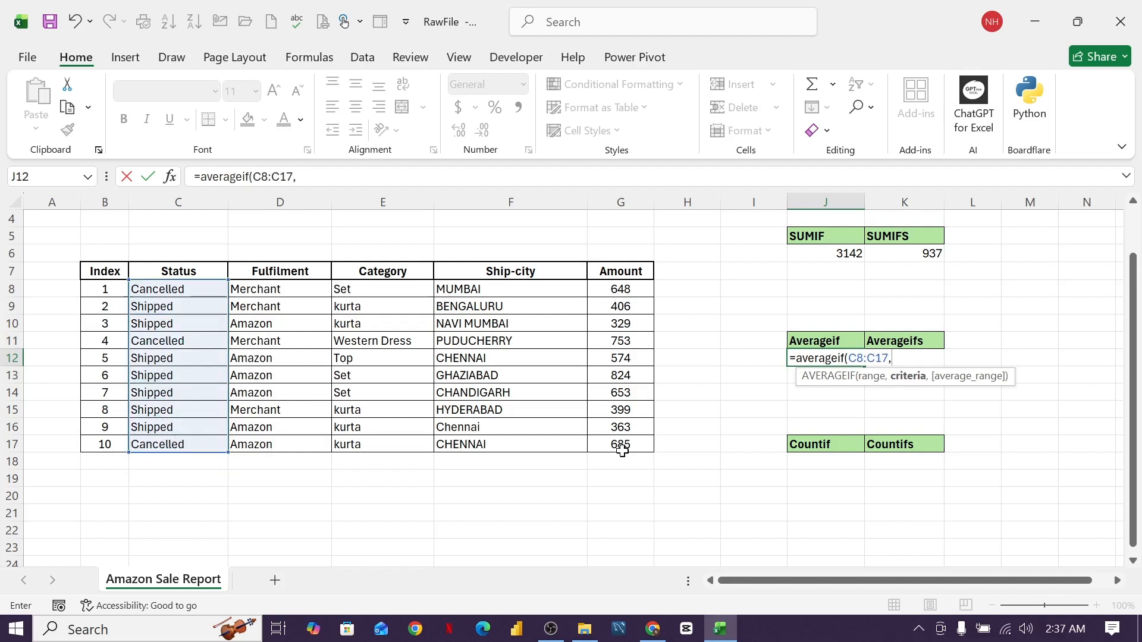
{"action": "type", "text": "\"shipped\","}
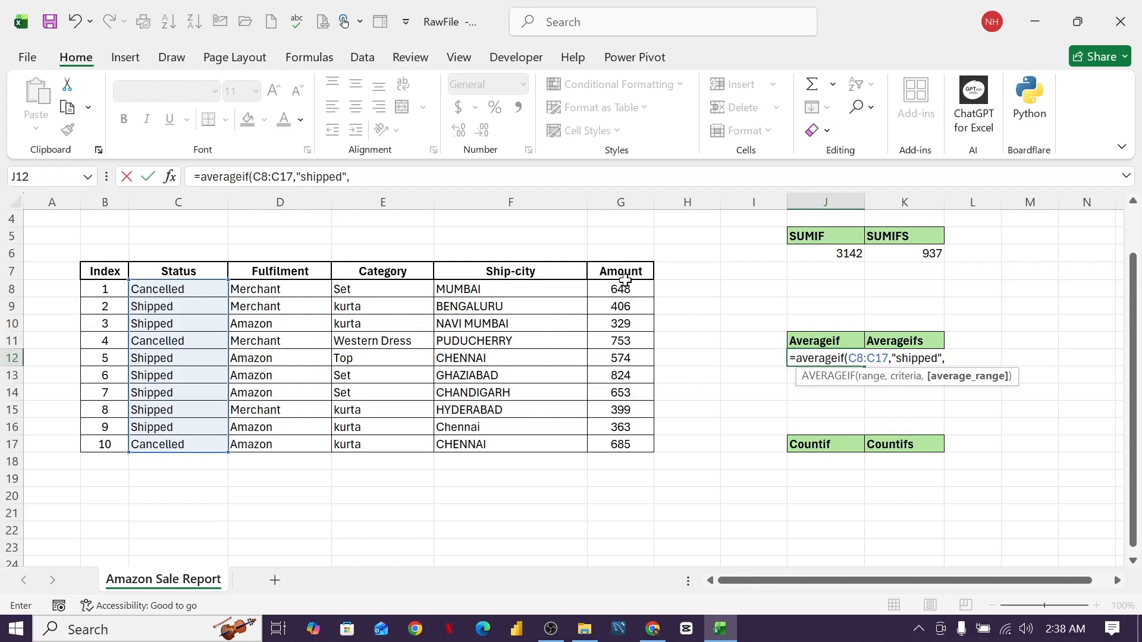
{"action": "left_click_drag", "start_coordinate": [625, 286], "coordinate": [628, 447]}
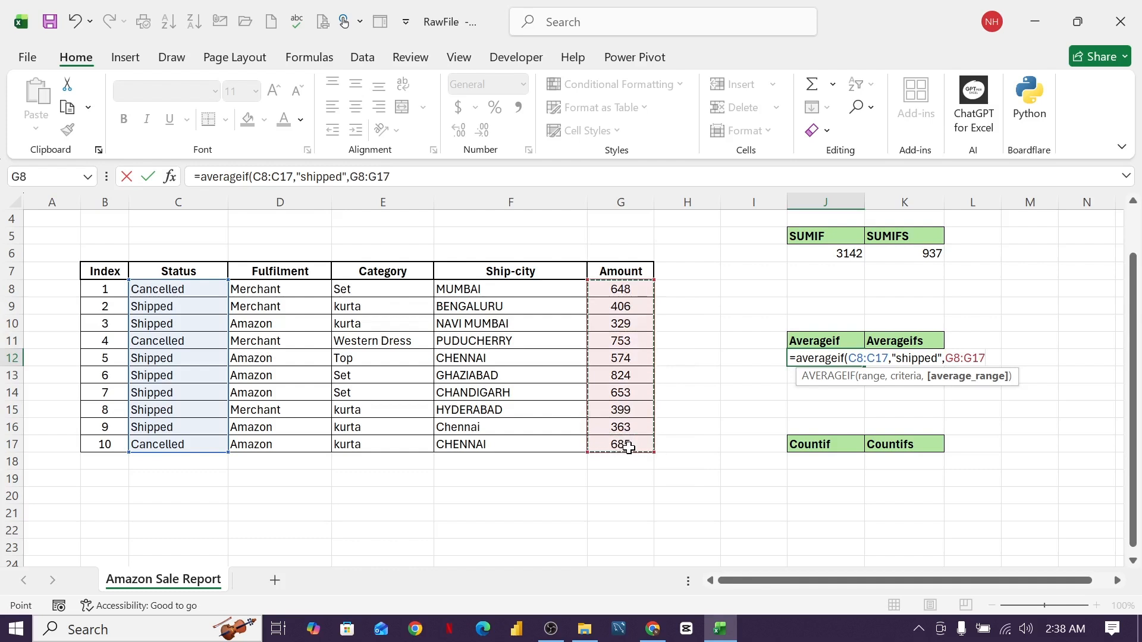
{"action": "key", "text": "Return"}
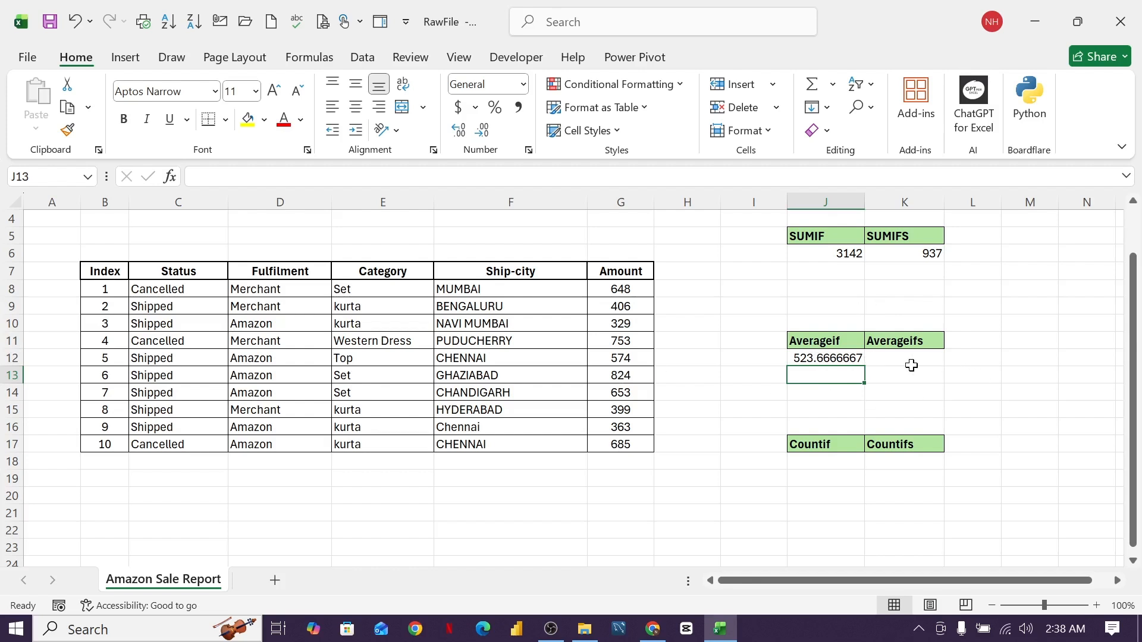
- Enter =AVERAGEIFS(G8:G17,C8:C17,"shipped",F8:F17,"Chennai") in K12, returning 468.5
{"action": "left_click", "coordinate": [909, 359]}
{"action": "type", "text": "="}
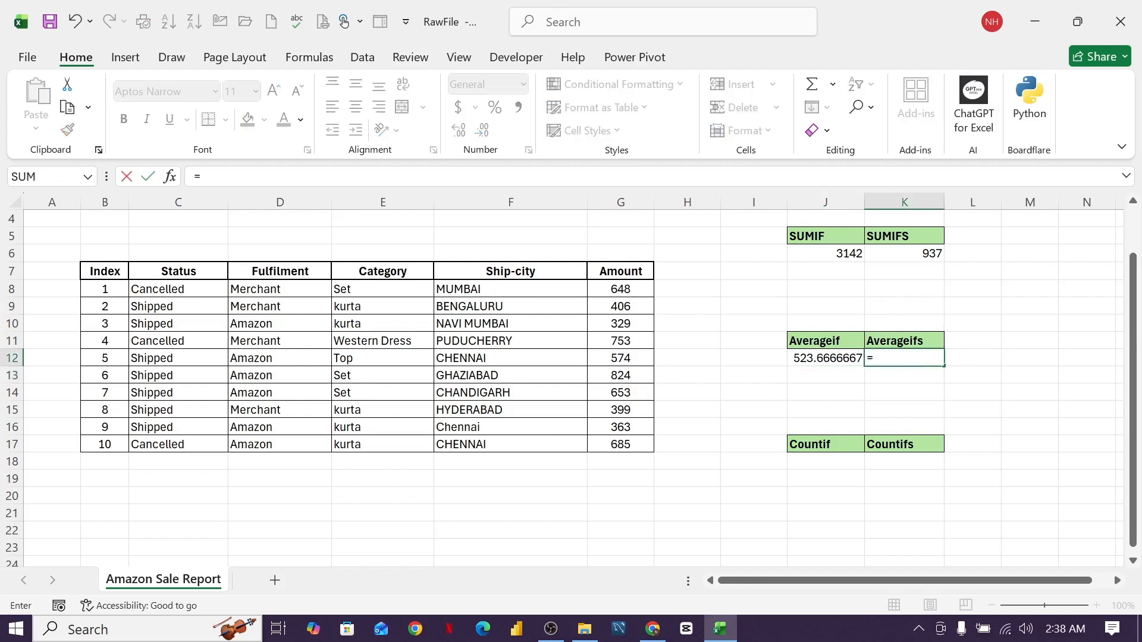
{"action": "type", "text": "avera"}
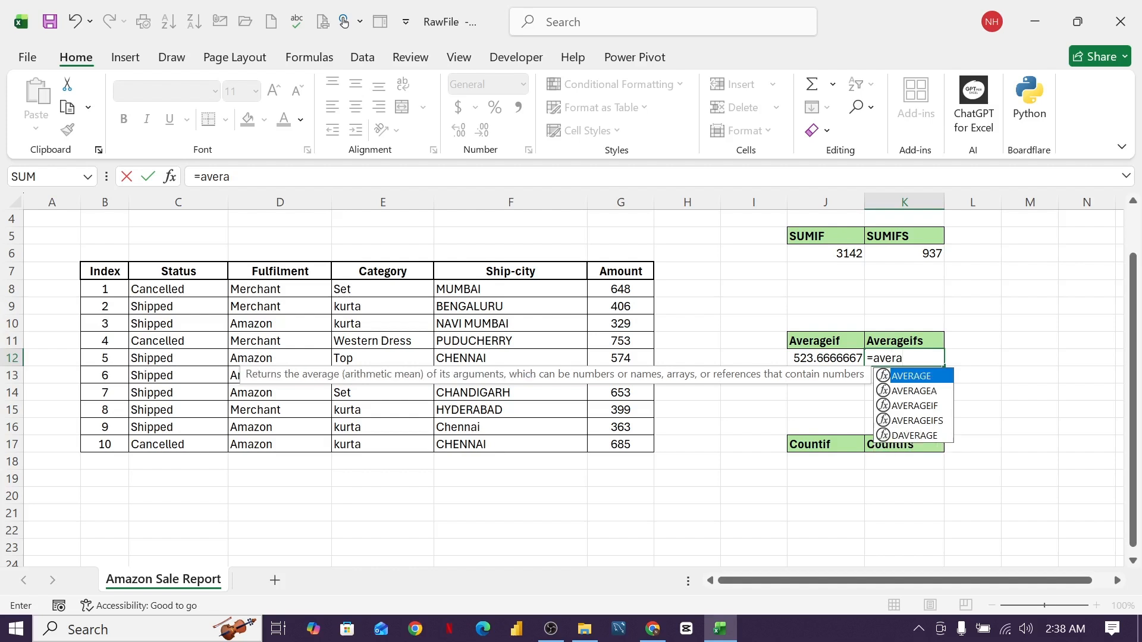
{"action": "type", "text": "geifs"}
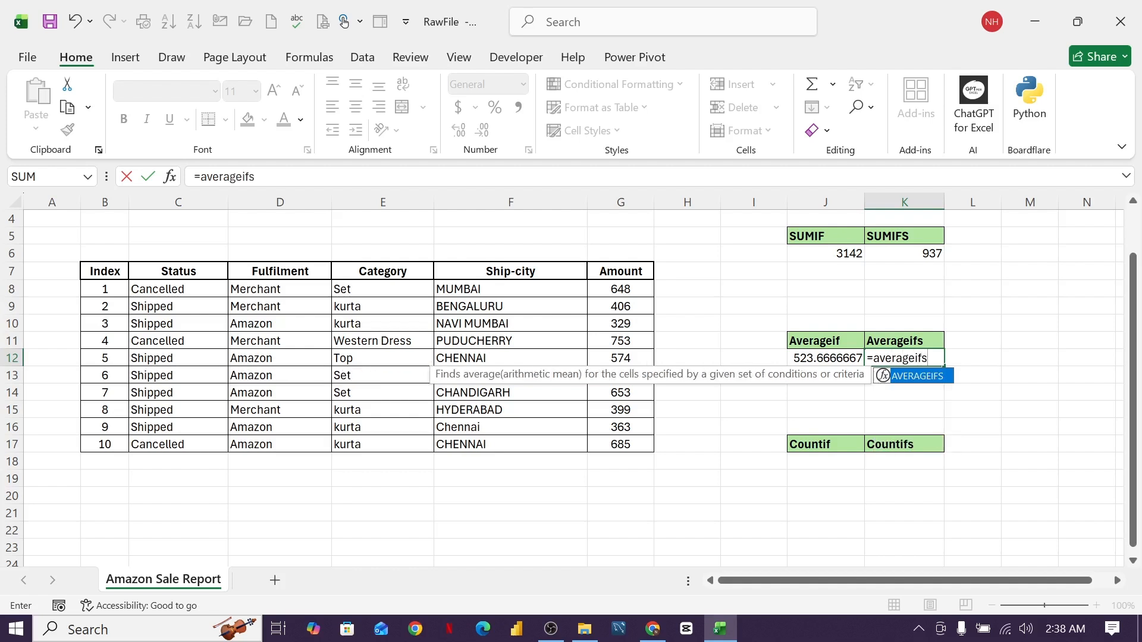
{"action": "type", "text": "("}
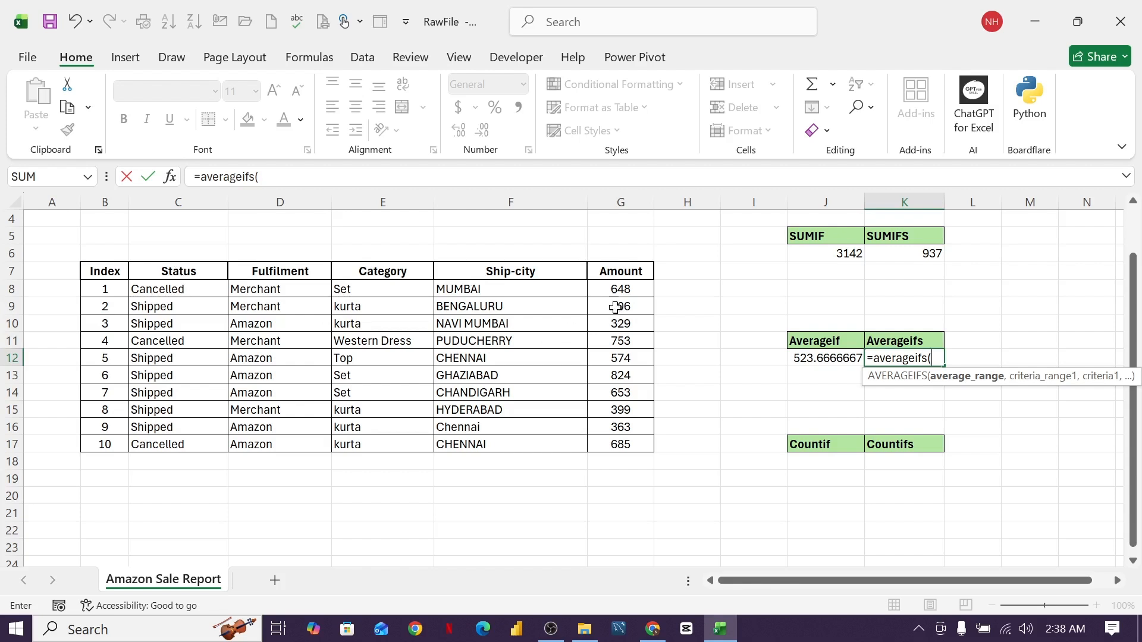
{"action": "left_click_drag", "start_coordinate": [622, 288], "coordinate": [627, 444]}
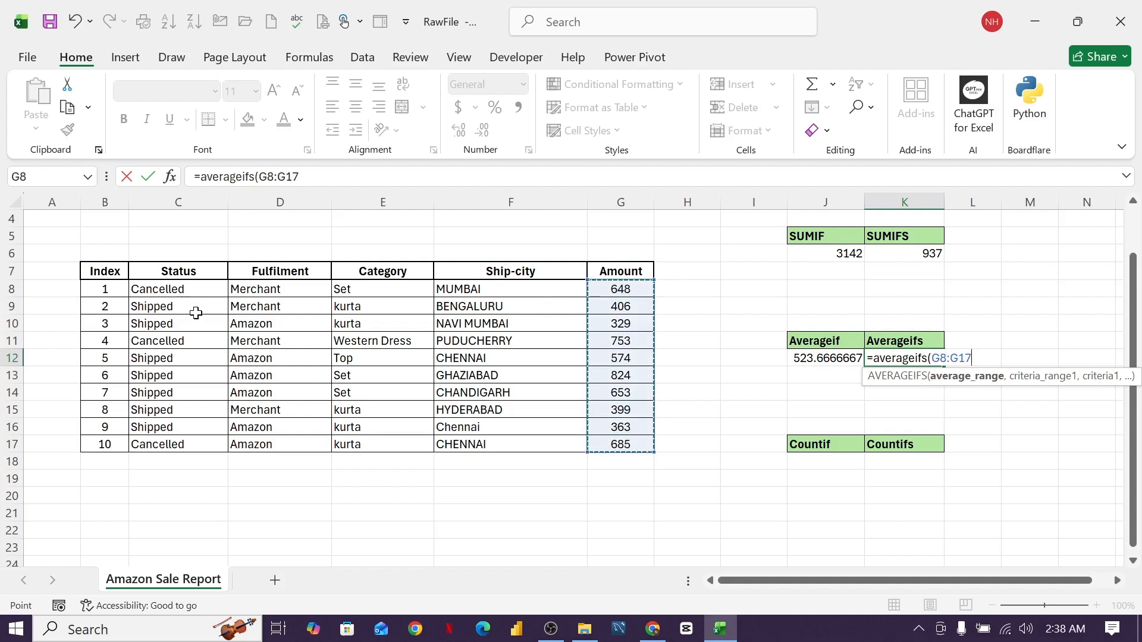
{"action": "type", "text": ","}
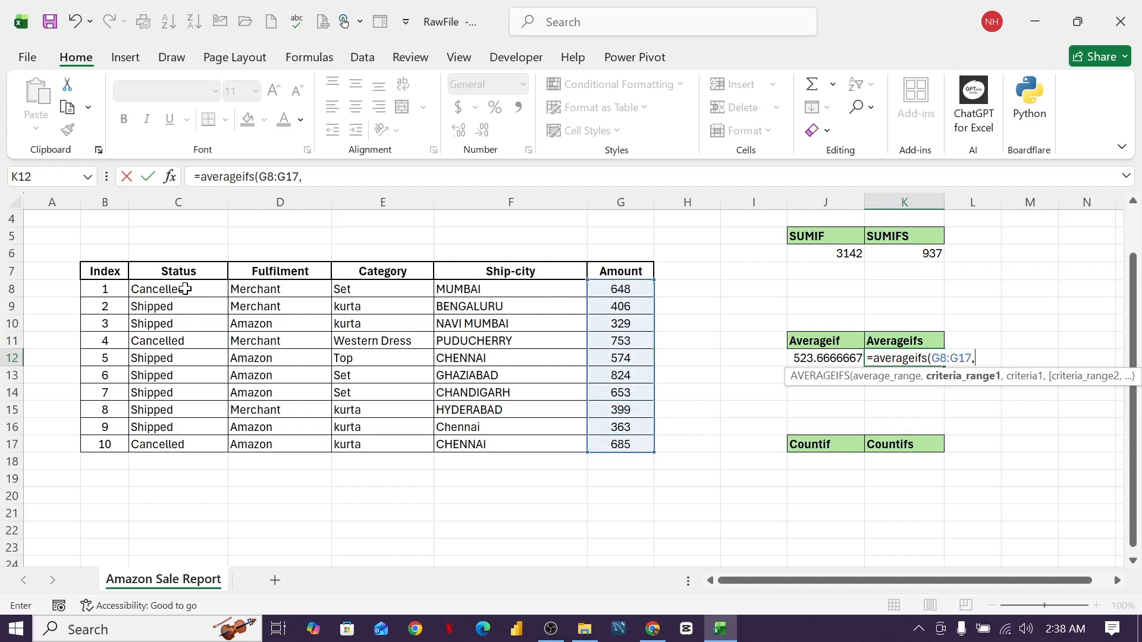
{"action": "left_click_drag", "start_coordinate": [181, 289], "coordinate": [171, 443]}
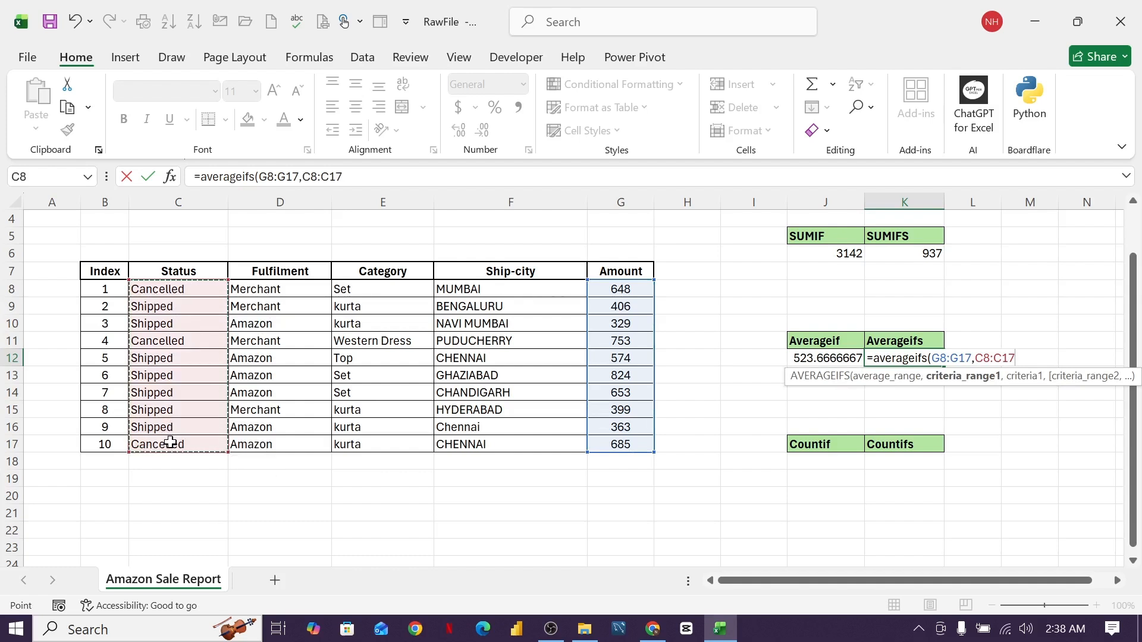
{"action": "type", "text": ","}
{"action": "type", "text": "\"shippe"}
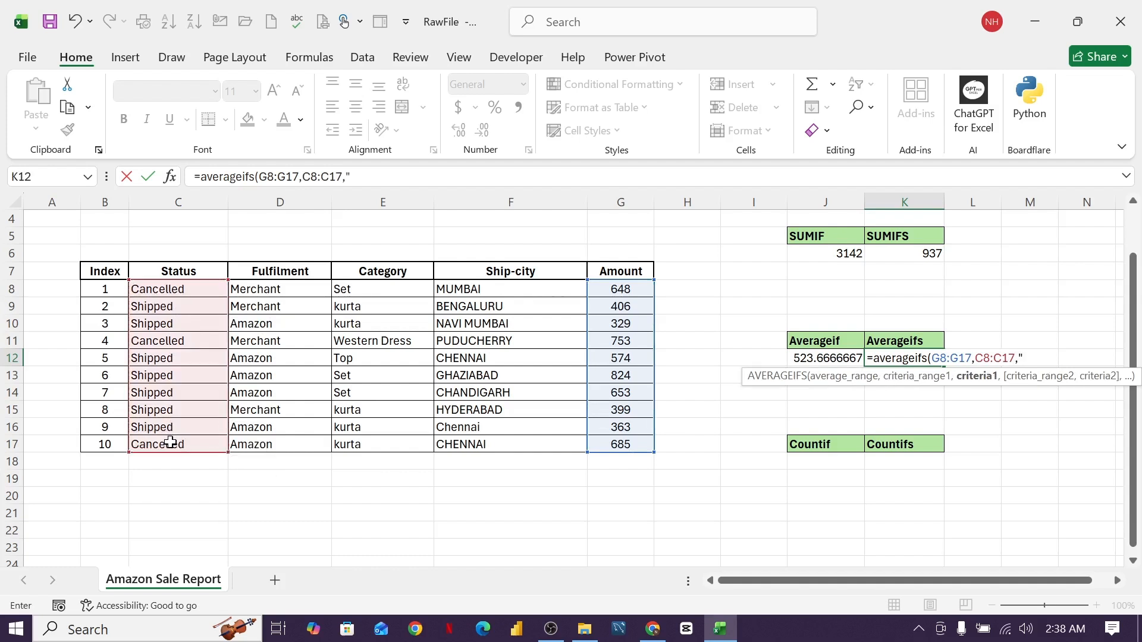
{"action": "type", "text": "d\","}
{"action": "left_click", "coordinate": [465, 289]}
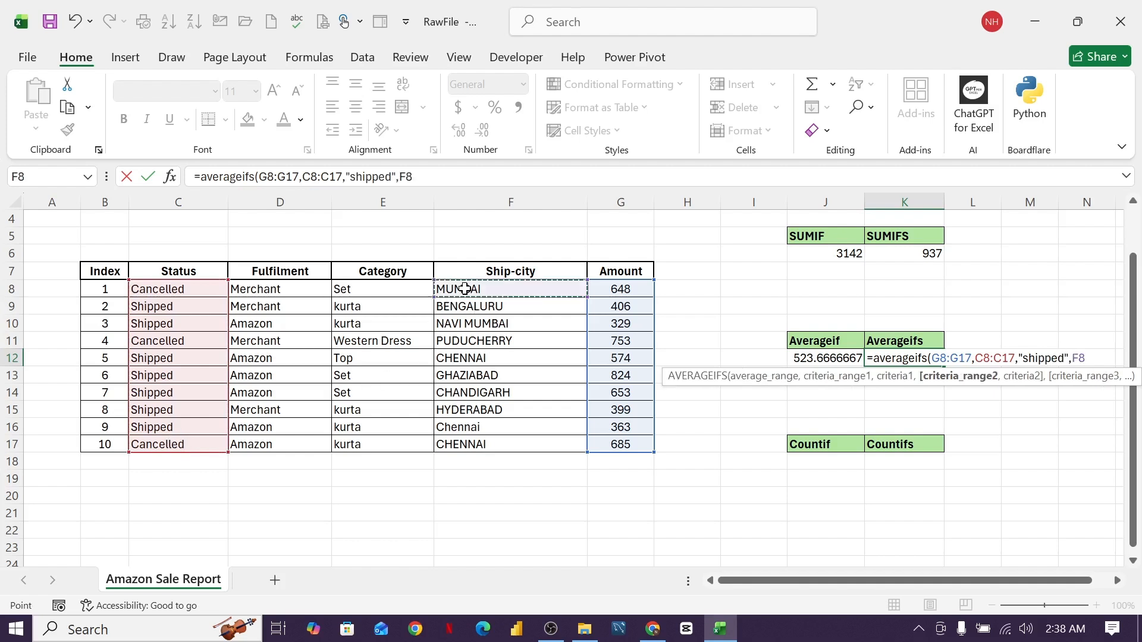
{"action": "left_click_drag", "start_coordinate": [464, 289], "coordinate": [470, 449]}
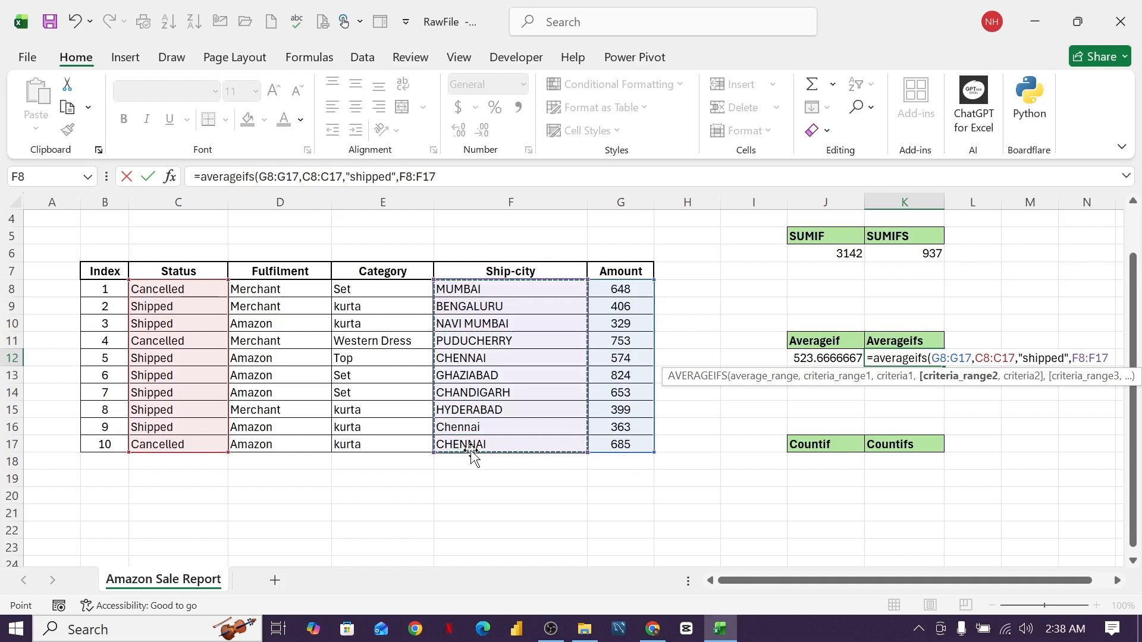
{"action": "type", "text": ","}
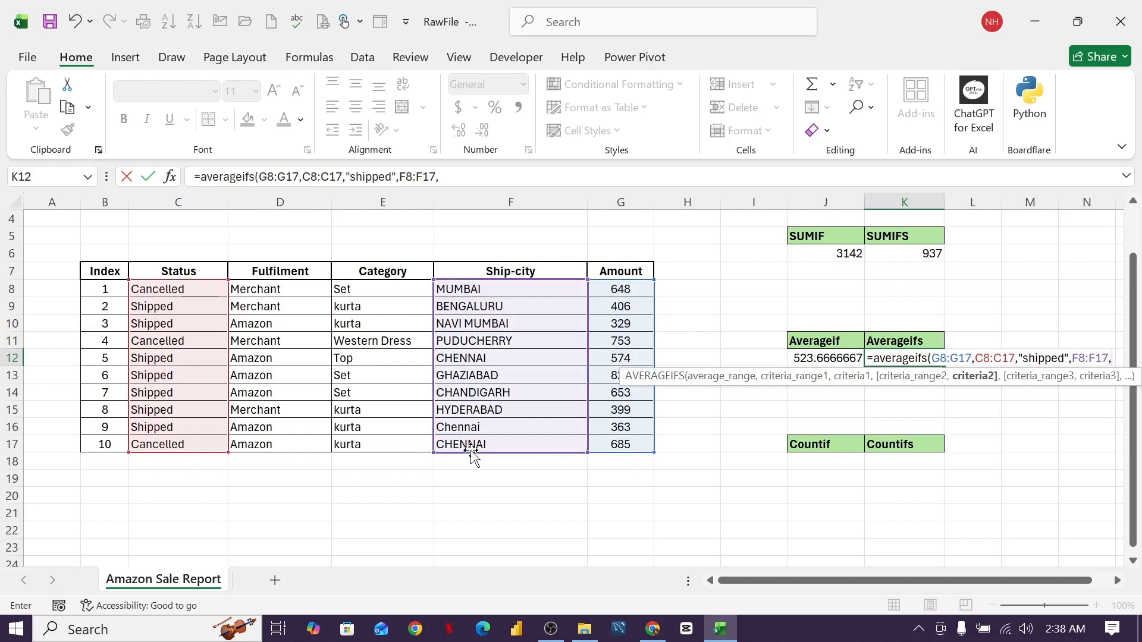
{"action": "type", "text": "\""}
{"action": "type", "text": "Che"}
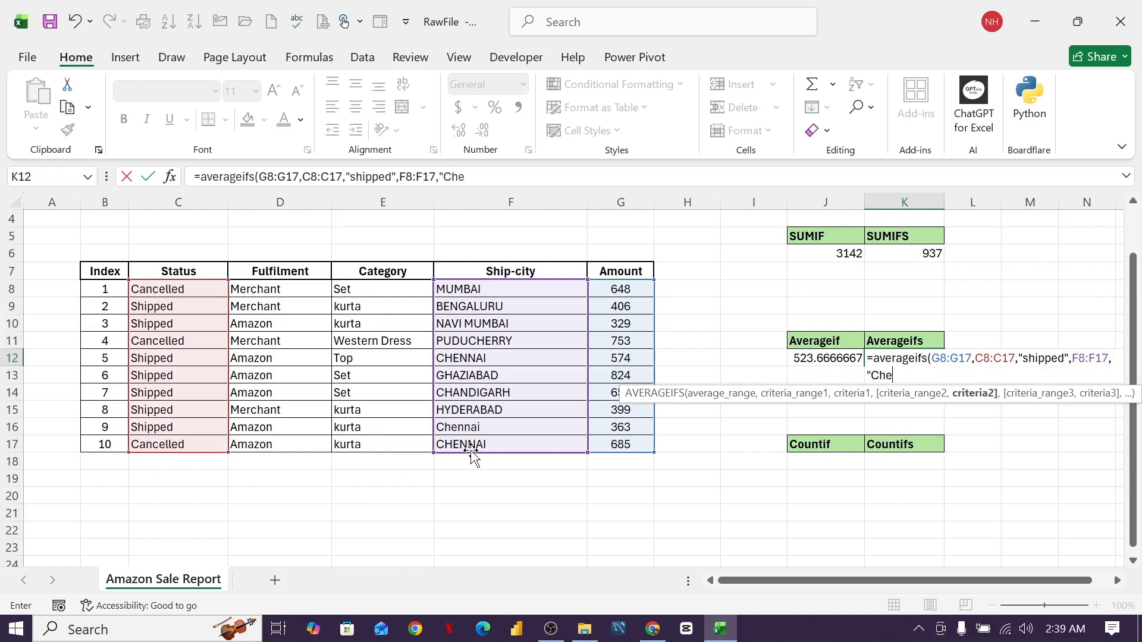
{"action": "type", "text": "nnai\")"}
{"action": "key", "text": "Return"}
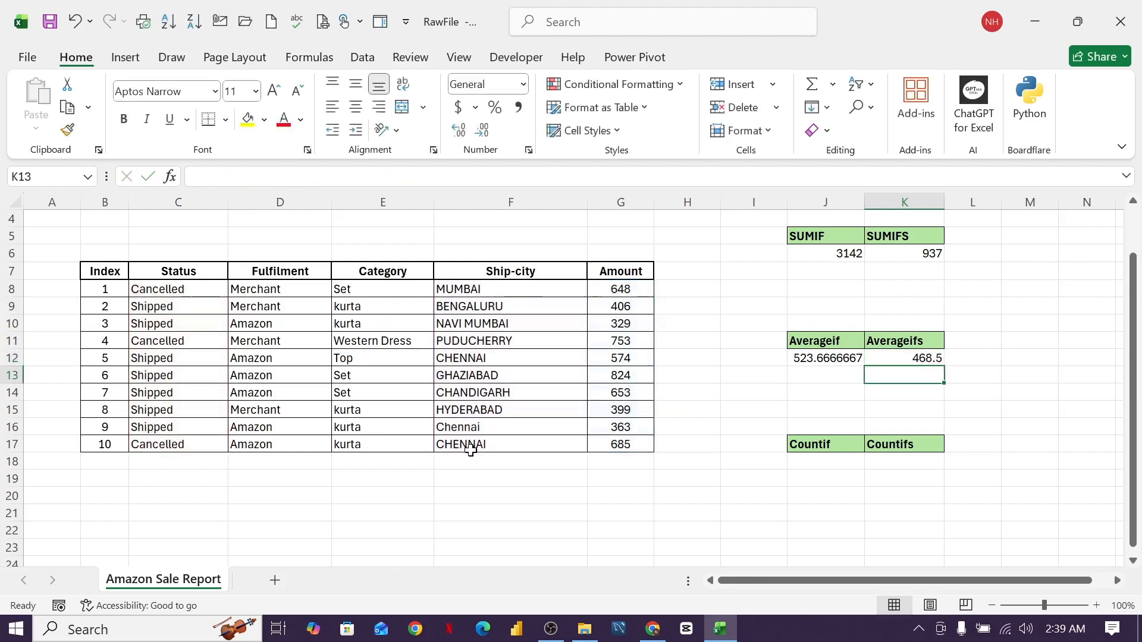
- Compare the AVERAGEIFS formula in K12 with the SUMIFS formula in K6
{"action": "left_click", "coordinate": [935, 358]}
{"action": "left_click", "coordinate": [928, 255]}
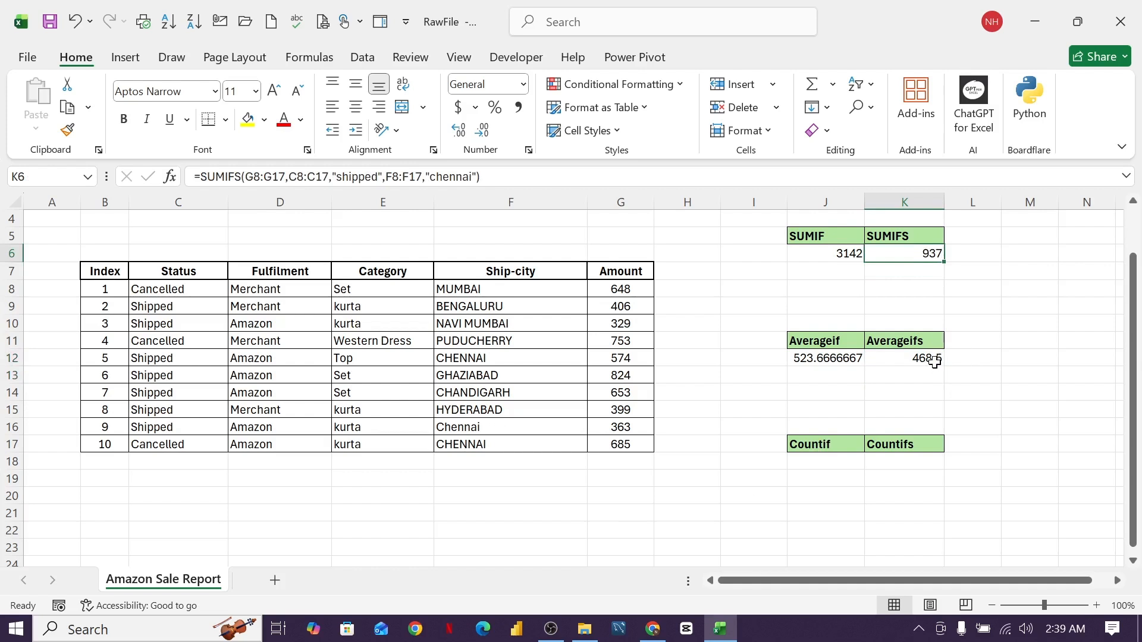
{"action": "left_click", "coordinate": [936, 359]}
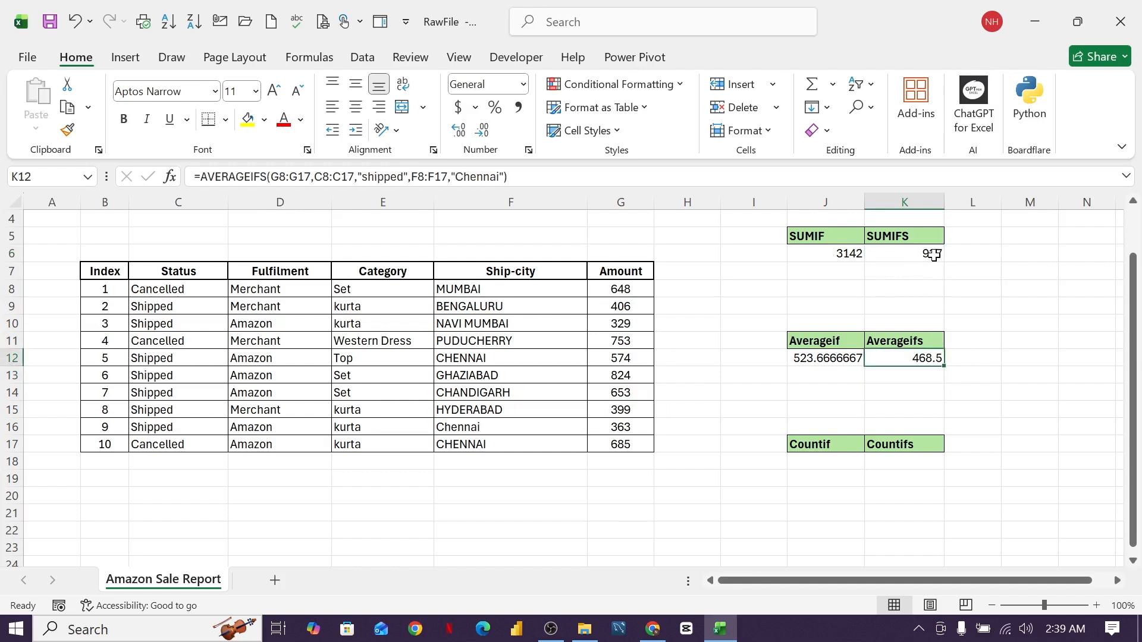
{"action": "left_click", "coordinate": [917, 254]}
{"action": "left_click", "coordinate": [919, 359]}
- Confirm rows 12 and 16 are the shipped Chennai orders behind the 468.5 average
{"action": "left_click", "coordinate": [146, 359]}
{"action": "left_click", "coordinate": [471, 356]}
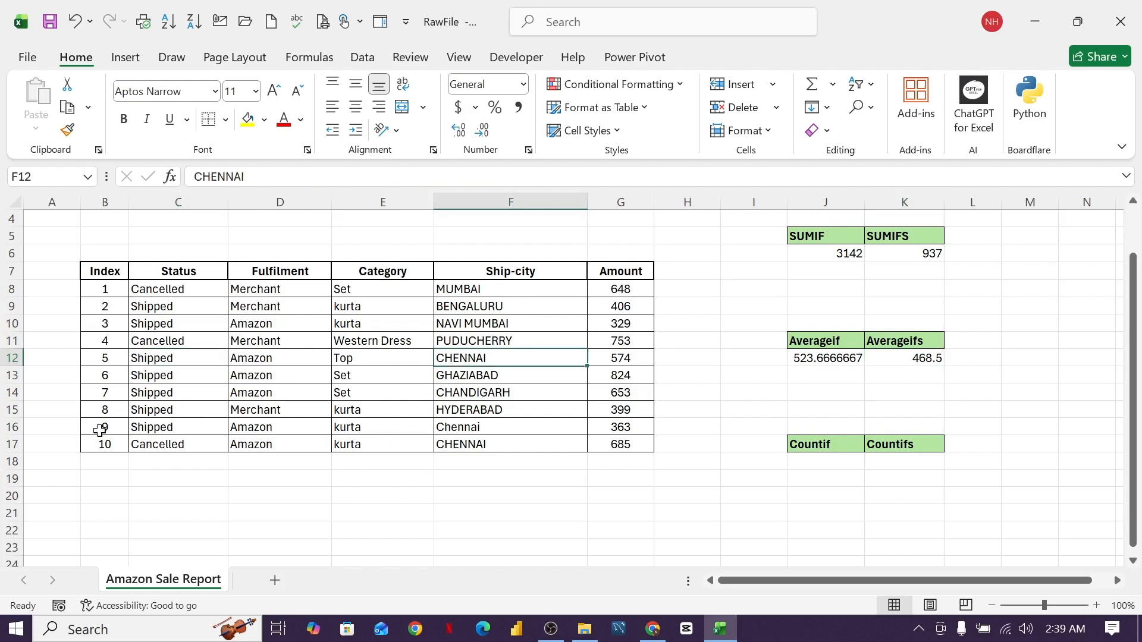
{"action": "left_click", "coordinate": [12, 427]}
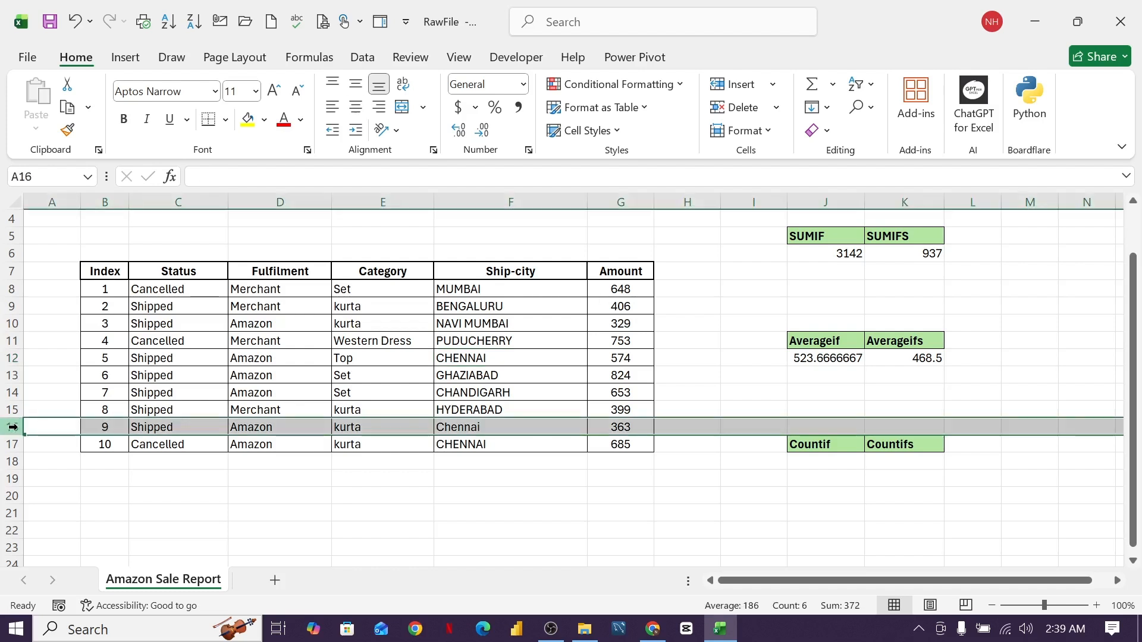
{"action": "left_click", "coordinate": [15, 360]}
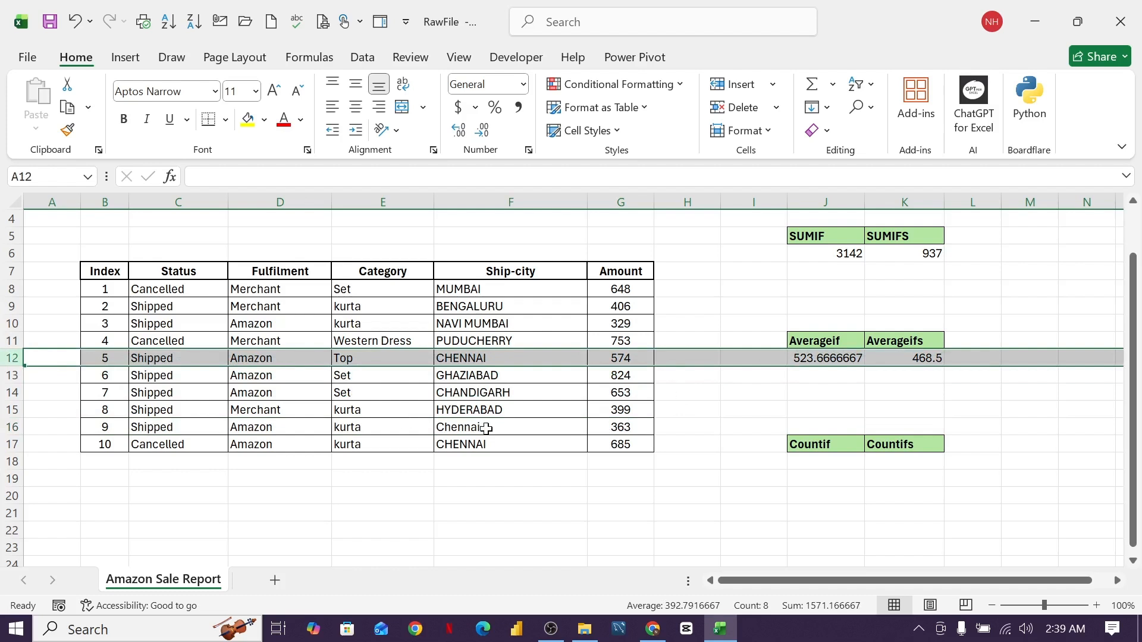
{"action": "left_click", "coordinate": [919, 361]}
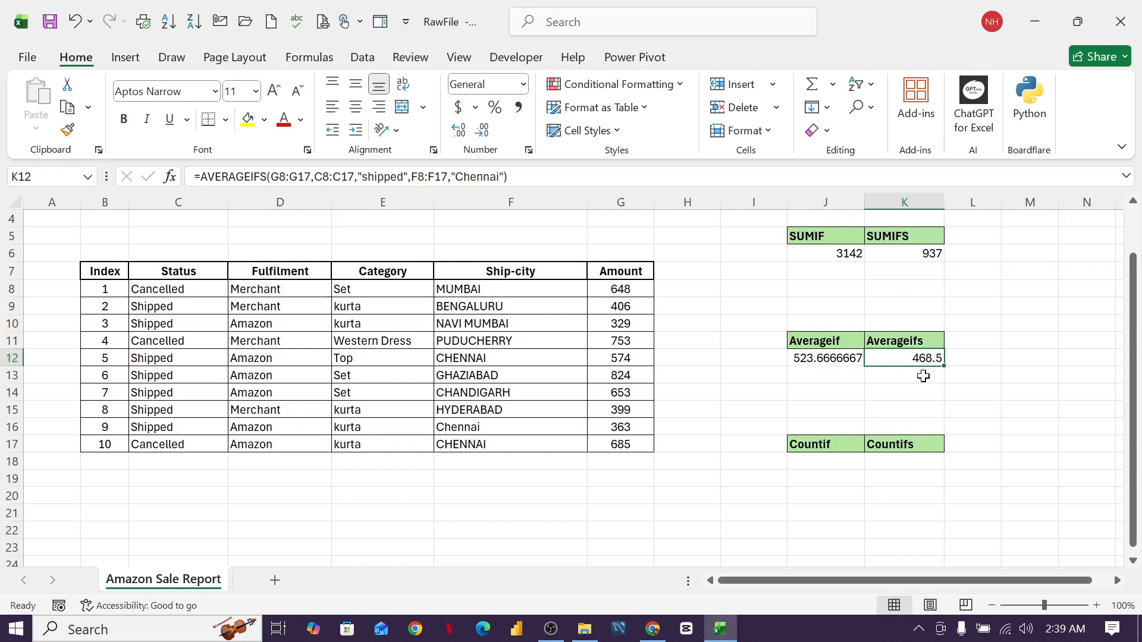
- Enter =COUNTIF(C8:C17,"cancelled") in J18, returning 3
{"action": "left_click", "coordinate": [817, 468]}
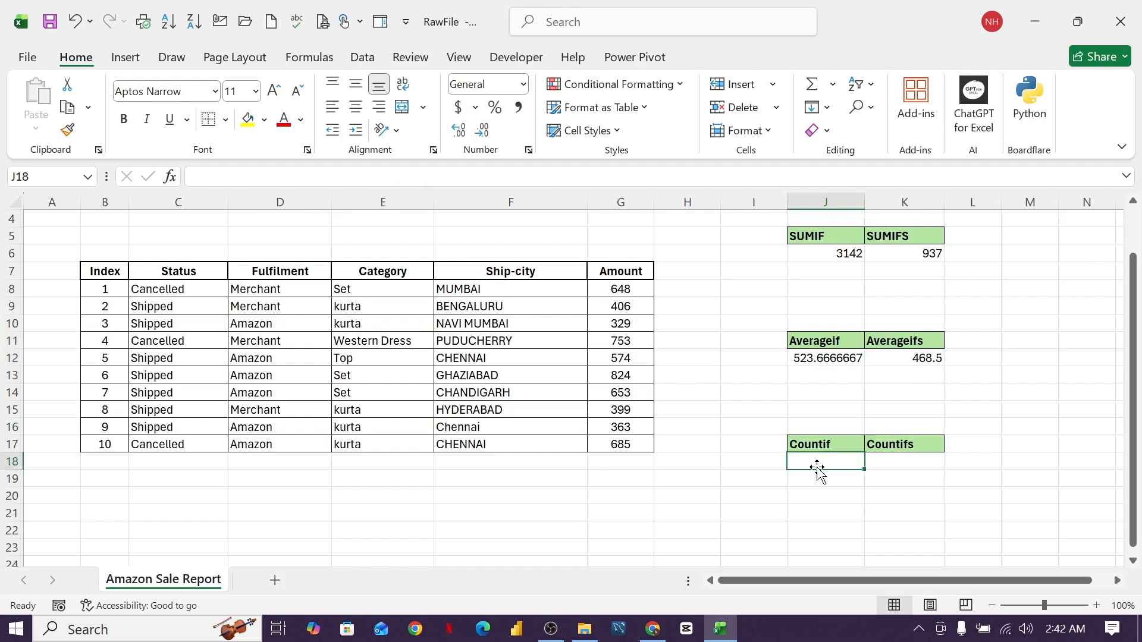
{"action": "type", "text": "="}
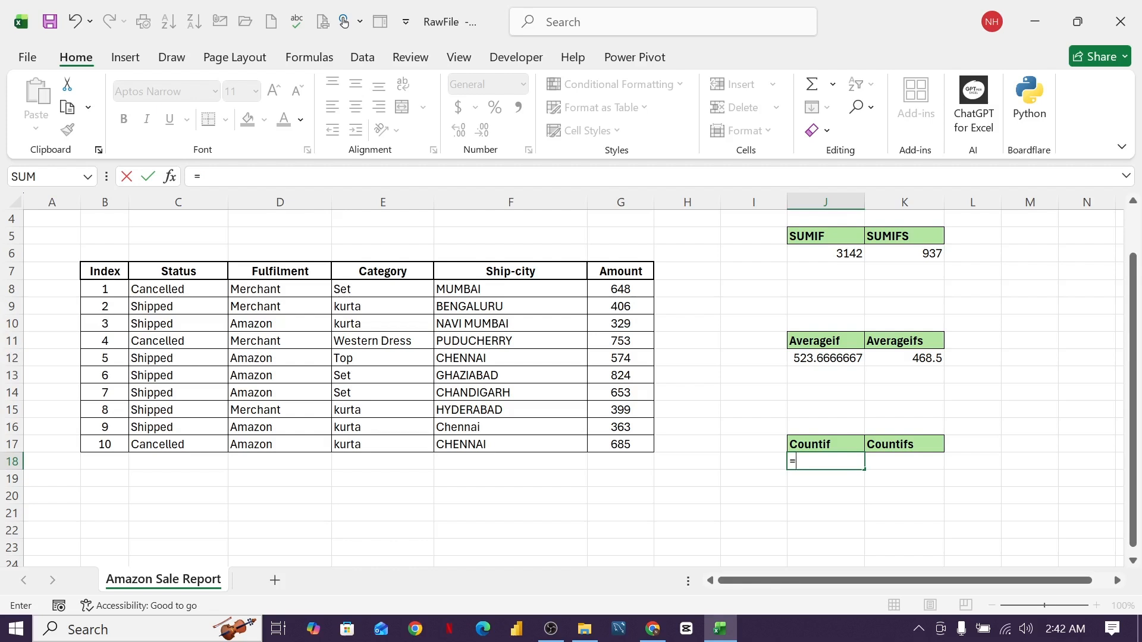
{"action": "type", "text": "countif"}
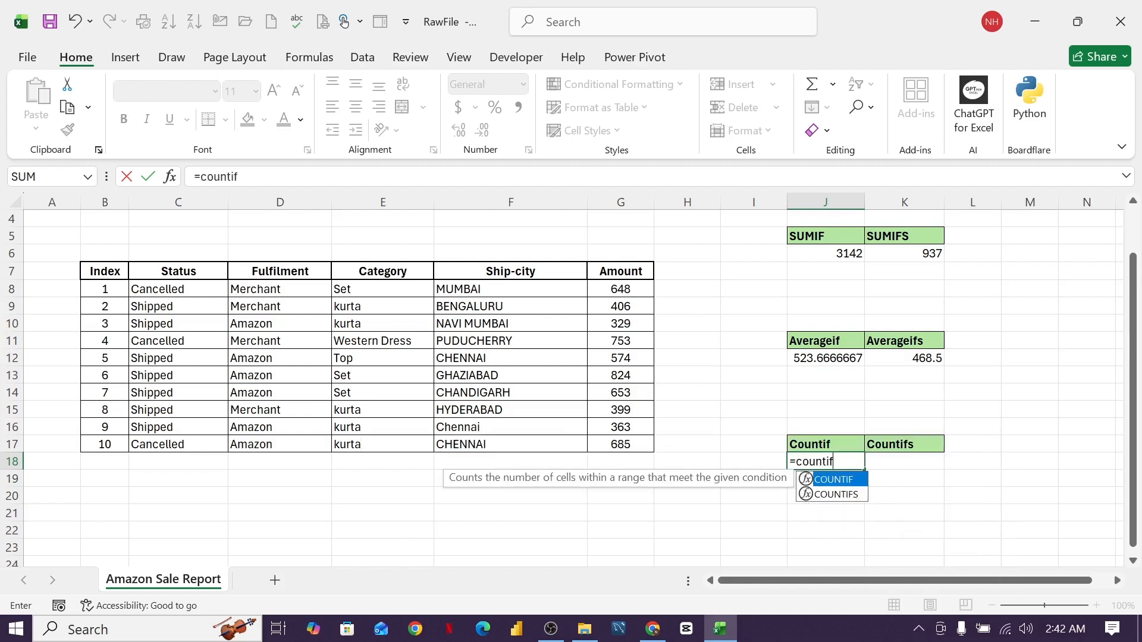
{"action": "type", "text": "("}
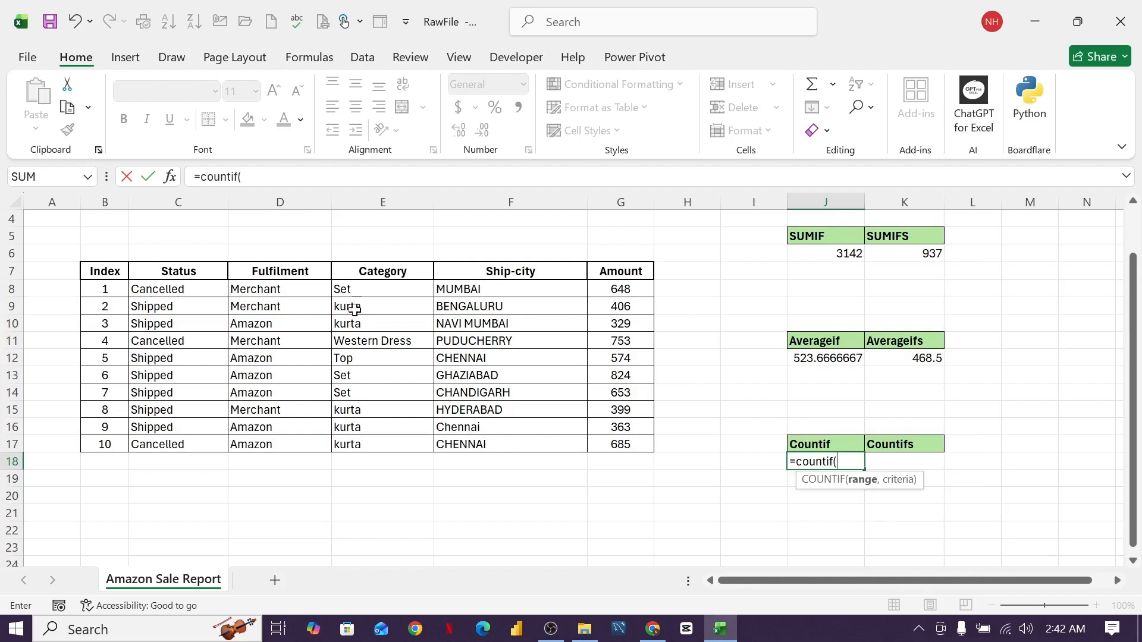
{"action": "left_click_drag", "start_coordinate": [205, 289], "coordinate": [191, 445]}
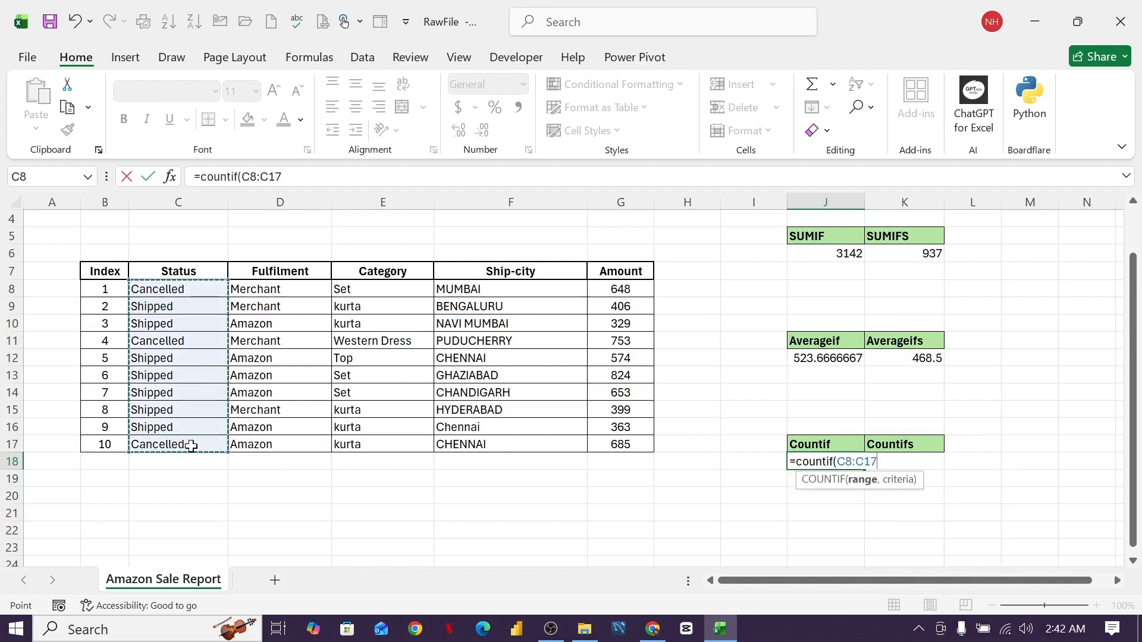
{"action": "type", "text": ","}
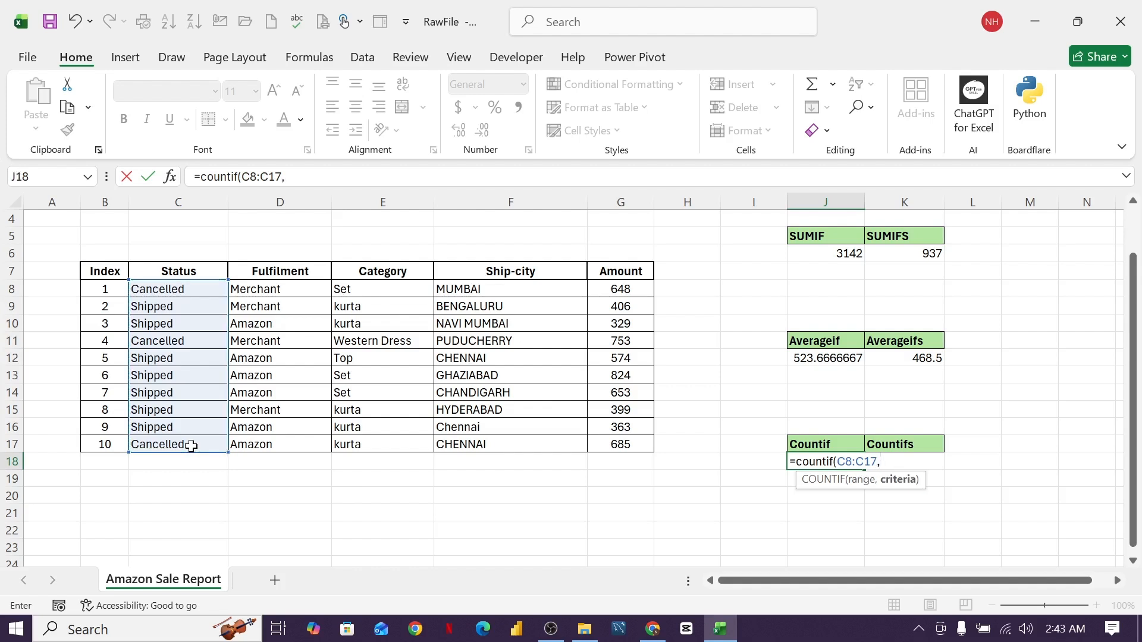
{"action": "type", "text": "\"cancelled"}
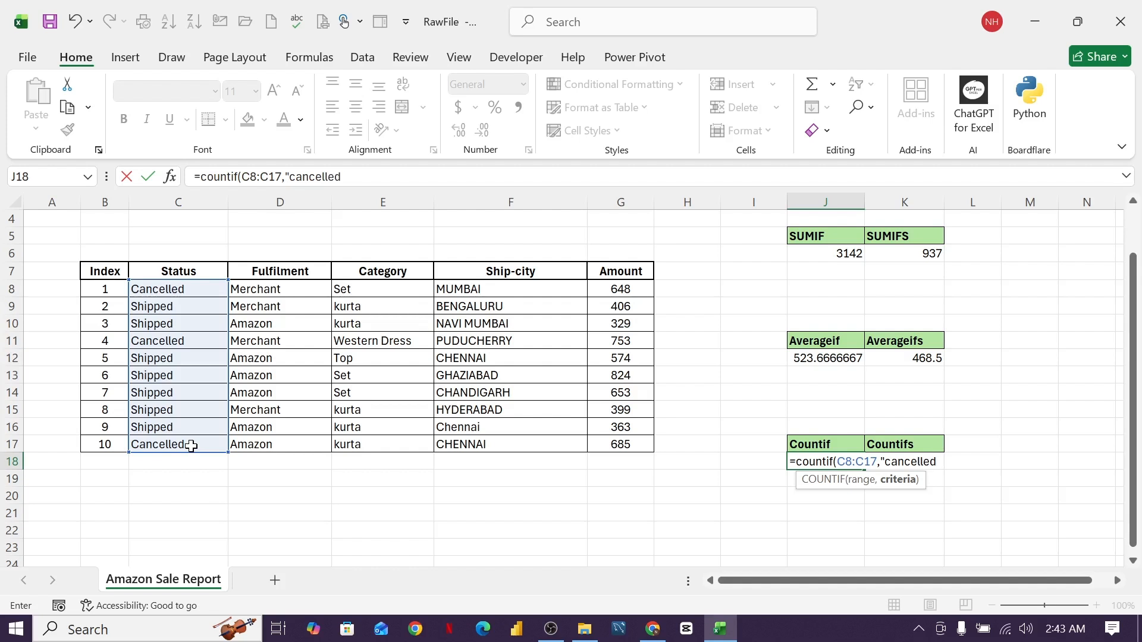
{"action": "type", "text": "\")"}
{"action": "key", "text": "Return"}
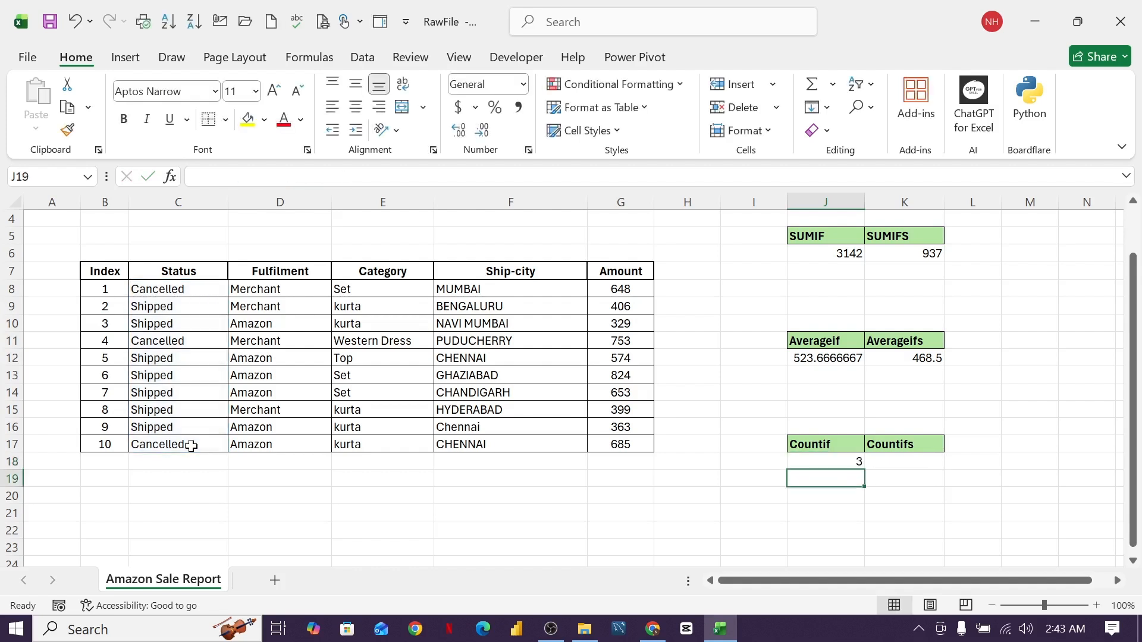
- Point out the Cancelled orders in the Status column and review the Countif result
{"action": "left_click", "coordinate": [174, 288]}
{"action": "left_click", "coordinate": [182, 341]}
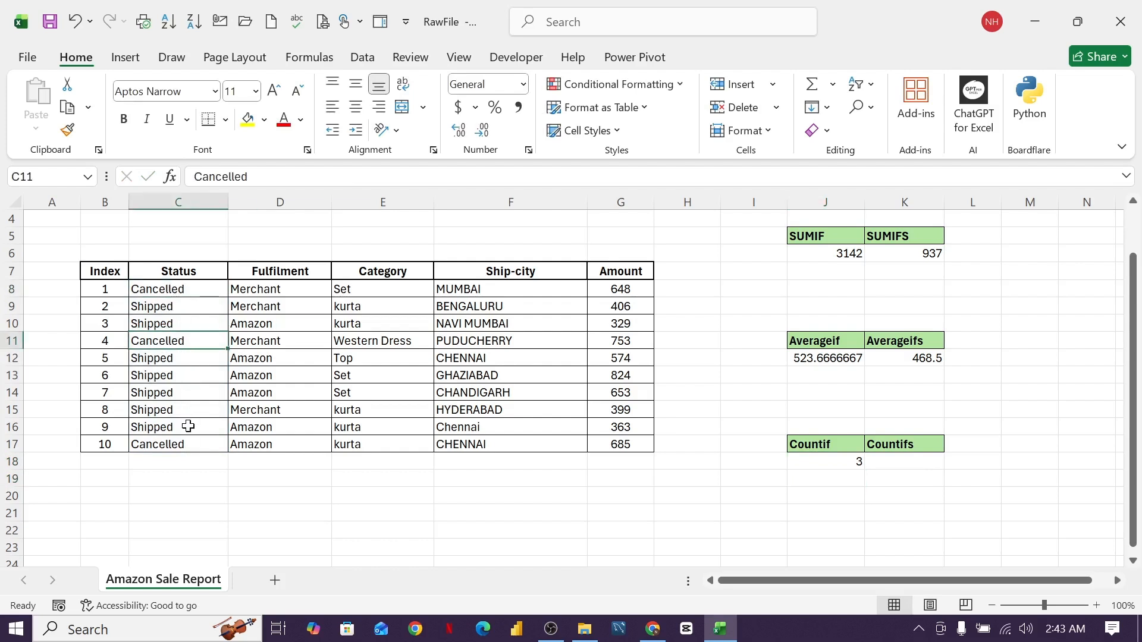
{"action": "left_click", "coordinate": [197, 445]}
{"action": "left_click", "coordinate": [845, 468]}
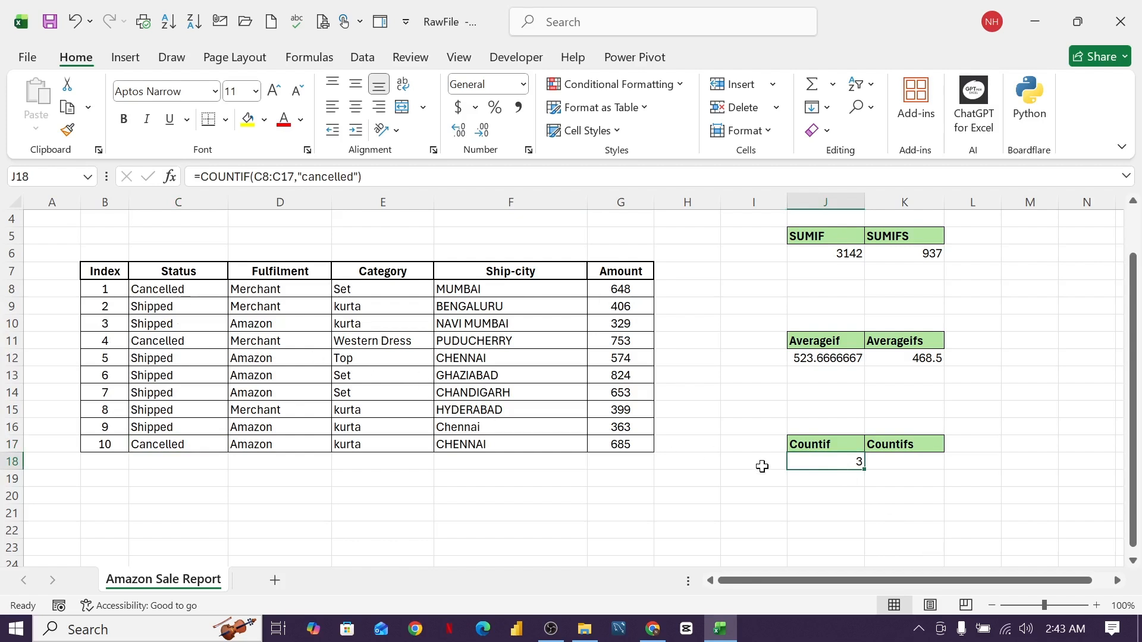
- Enter =COUNTIFS(C8:C17,"shipped",F8:F17,"chennai") in K18, returning 2
{"action": "left_click", "coordinate": [904, 462]}
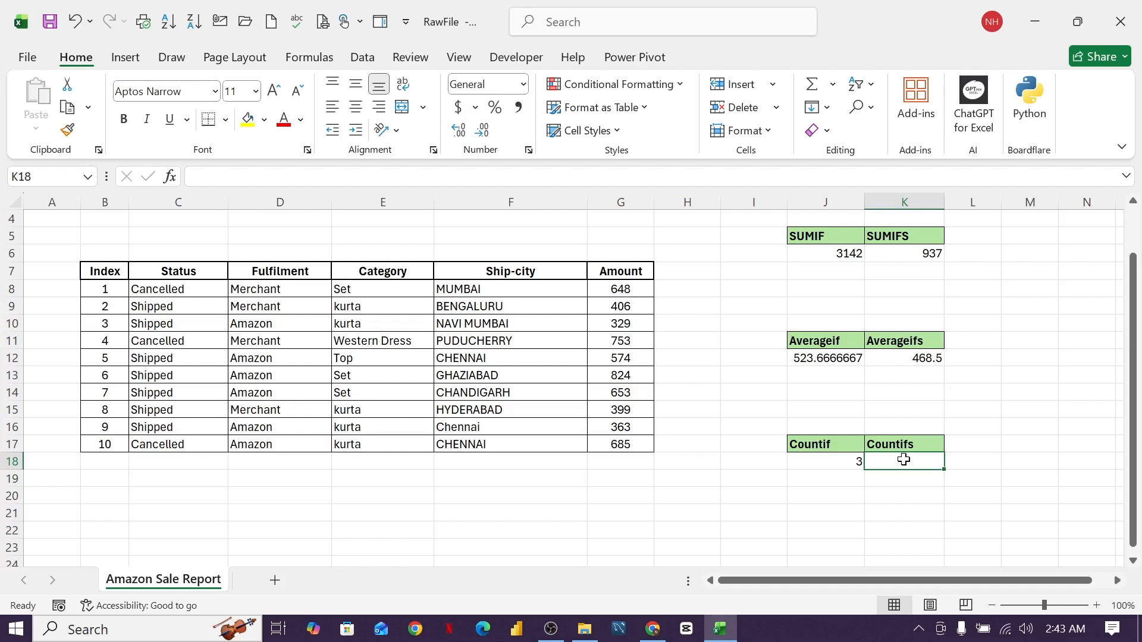
{"action": "type", "text": "="}
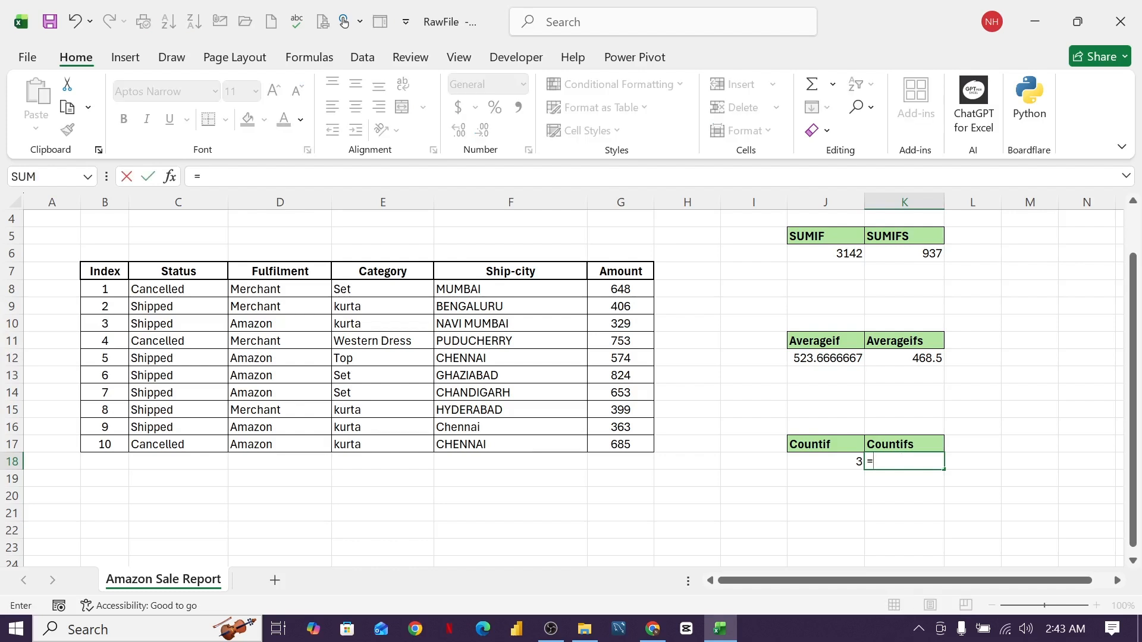
{"action": "type", "text": "countifs"}
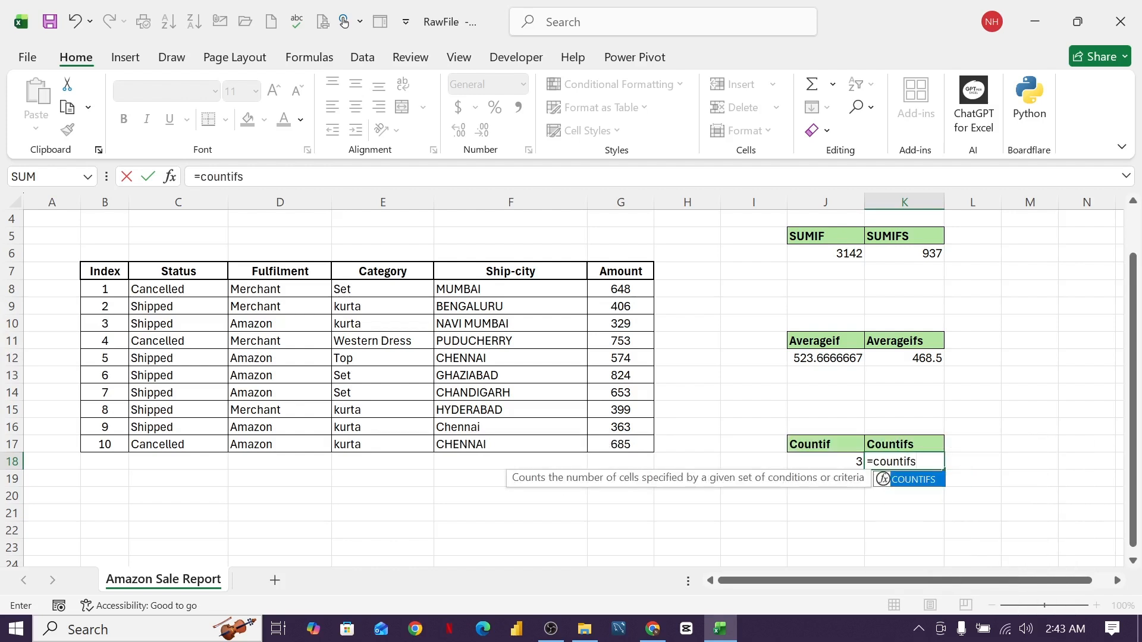
{"action": "type", "text": "("}
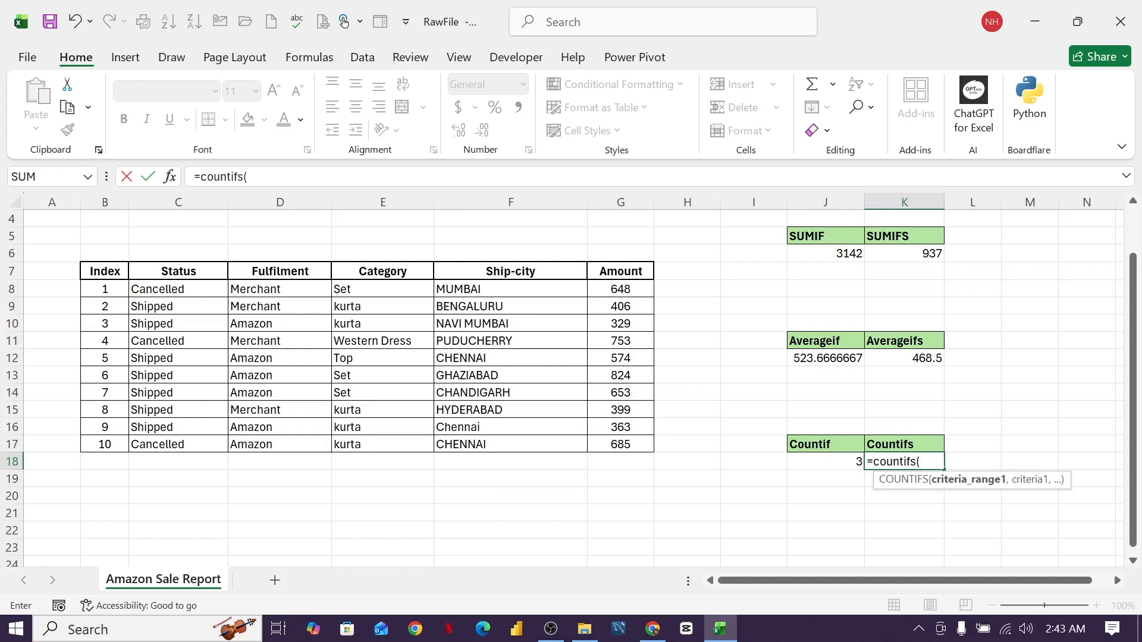
{"action": "left_click_drag", "start_coordinate": [173, 289], "coordinate": [176, 445]}
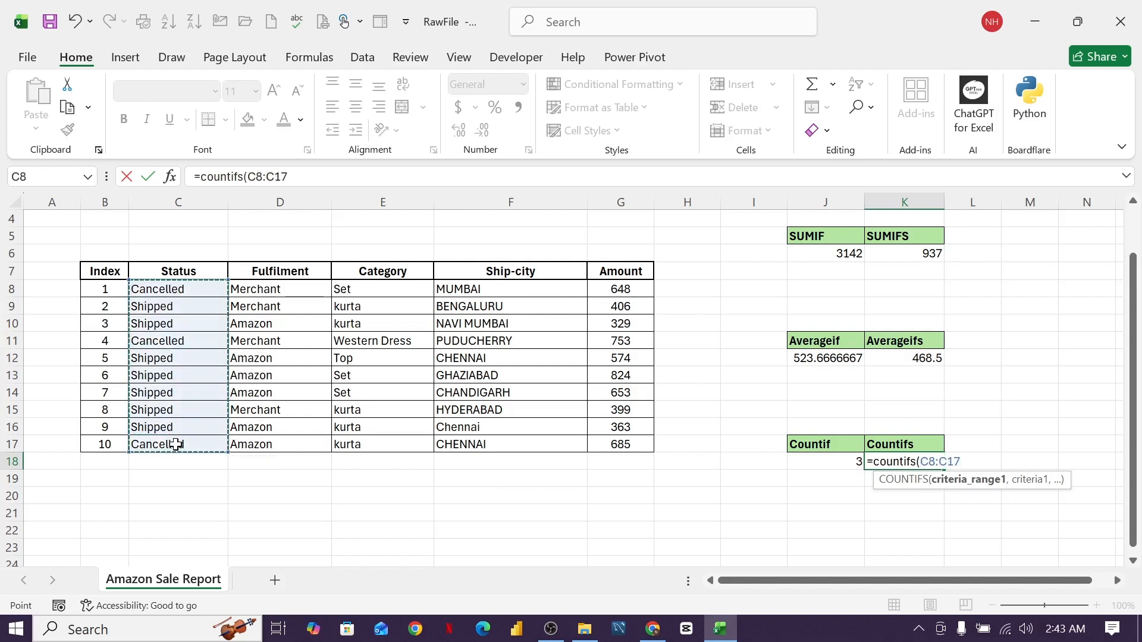
{"action": "type", "text": ","}
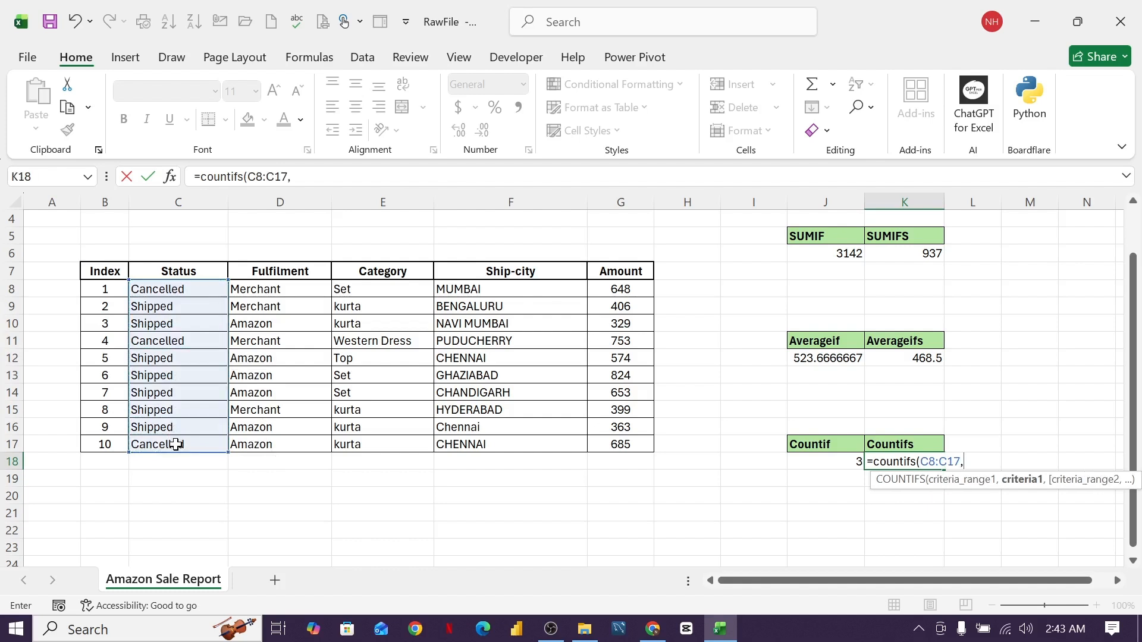
{"action": "type", "text": "\"shipped\","}
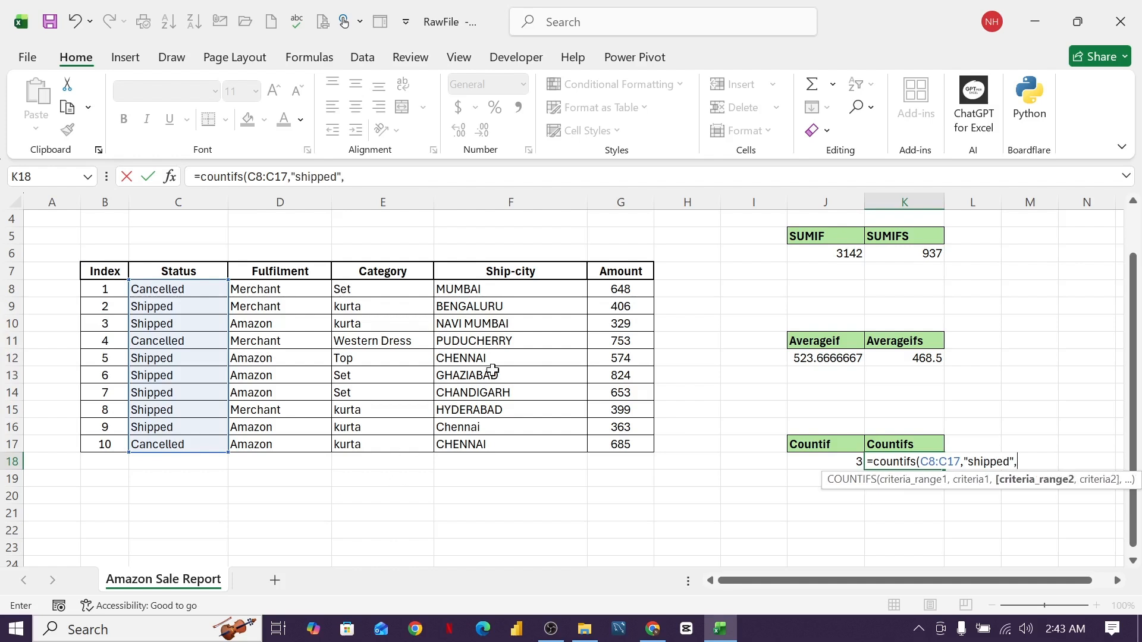
{"action": "left_click_drag", "start_coordinate": [454, 291], "coordinate": [471, 442]}
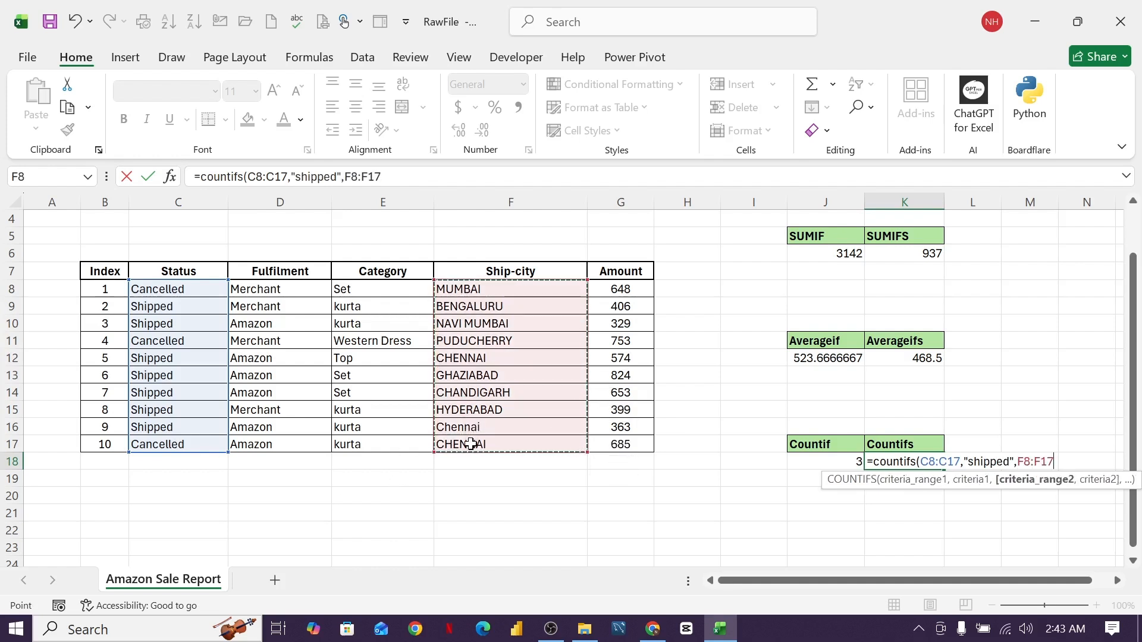
{"action": "type", "text": ",\""}
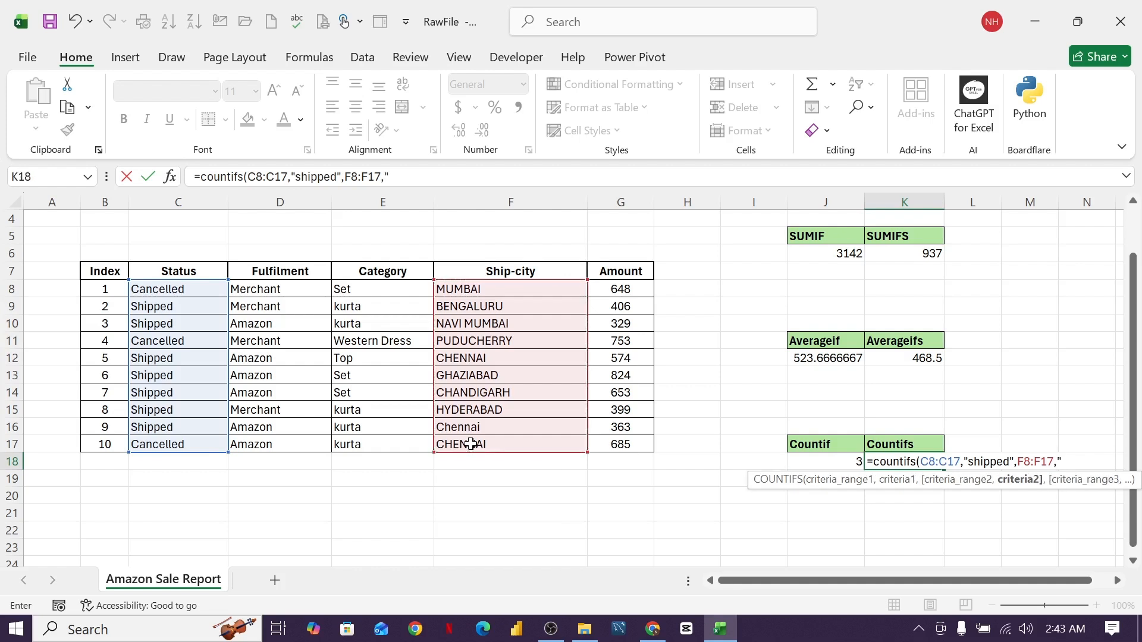
{"action": "type", "text": "chennai\")"}
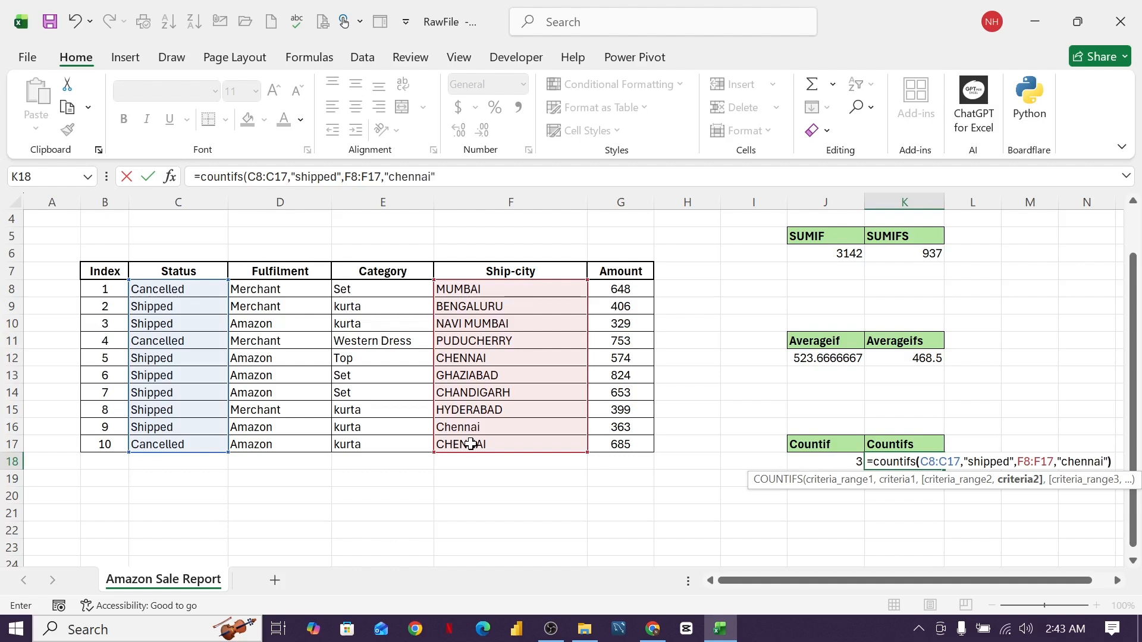
{"action": "key", "text": "Return"}
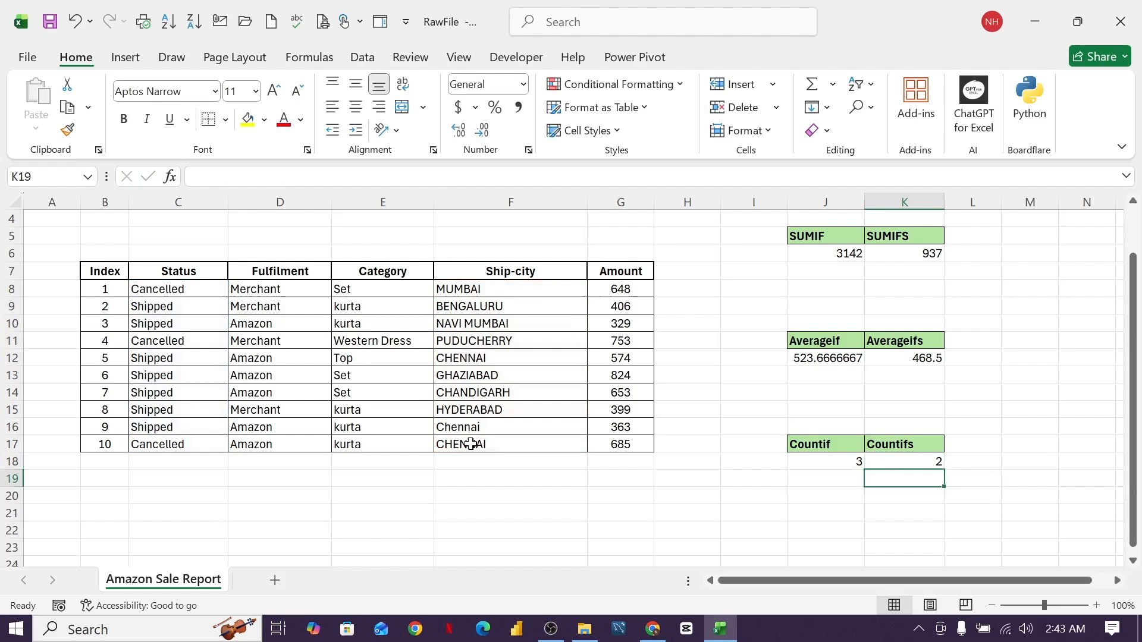
{"action": "left_click", "coordinate": [926, 465]}
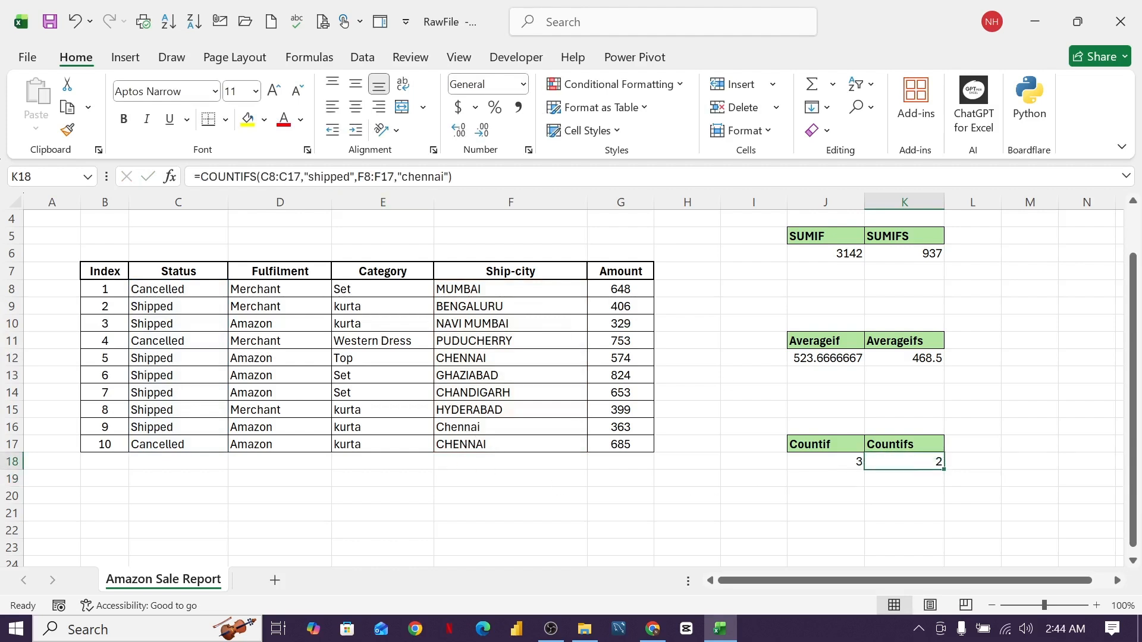
{"action": "double_click", "coordinate": [329, 176]}
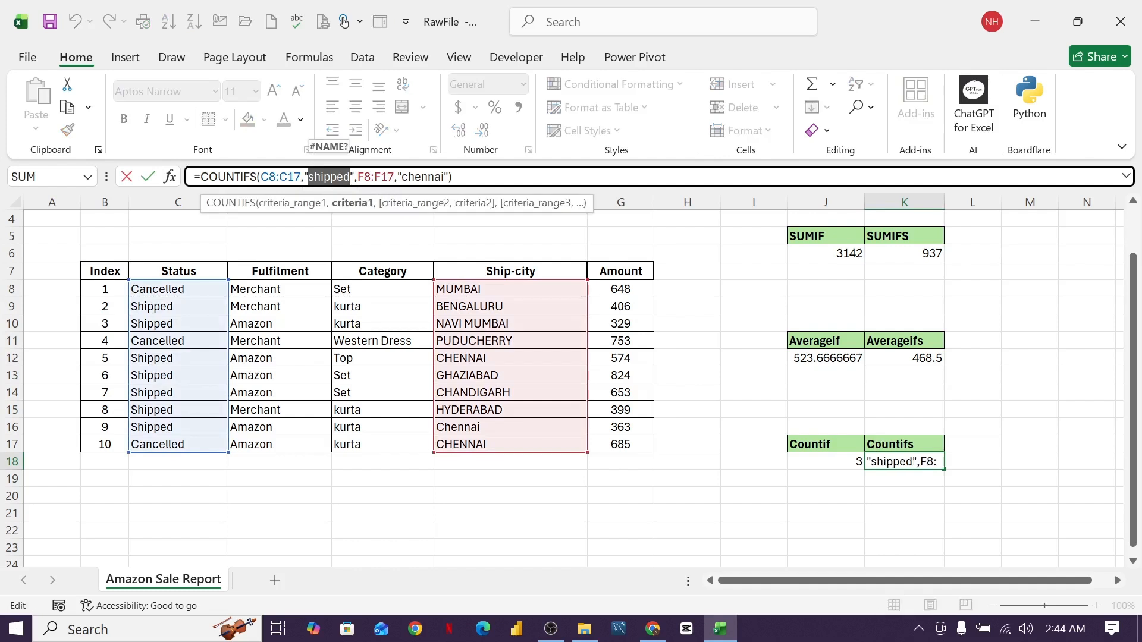
{"action": "left_click_drag", "start_coordinate": [401, 177], "coordinate": [442, 177]}
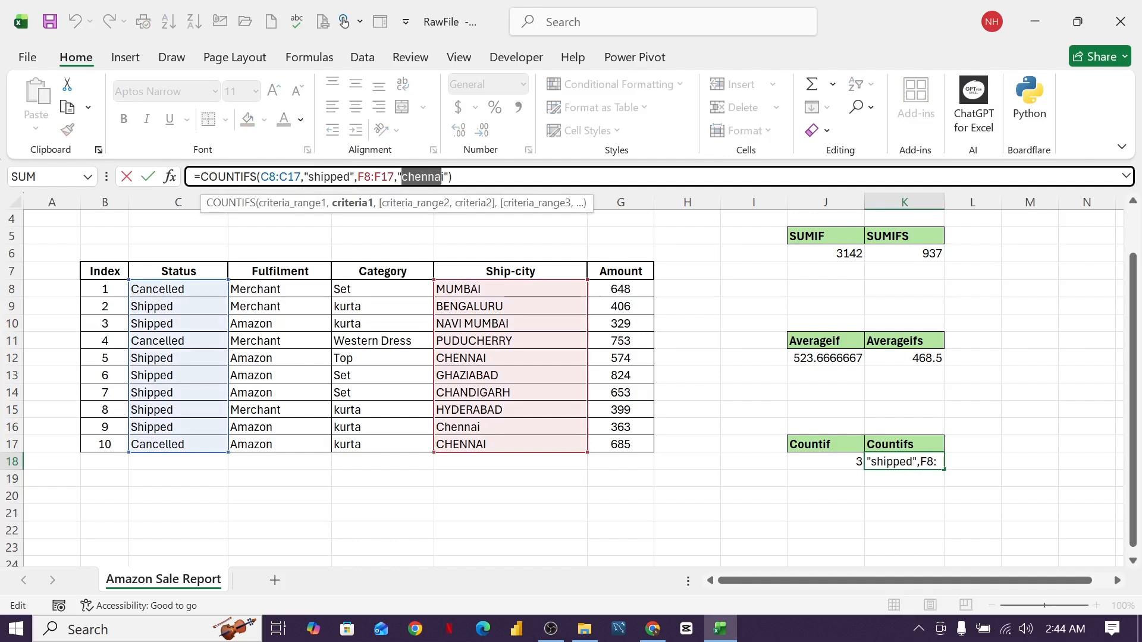
{"action": "left_click", "coordinate": [467, 178]}
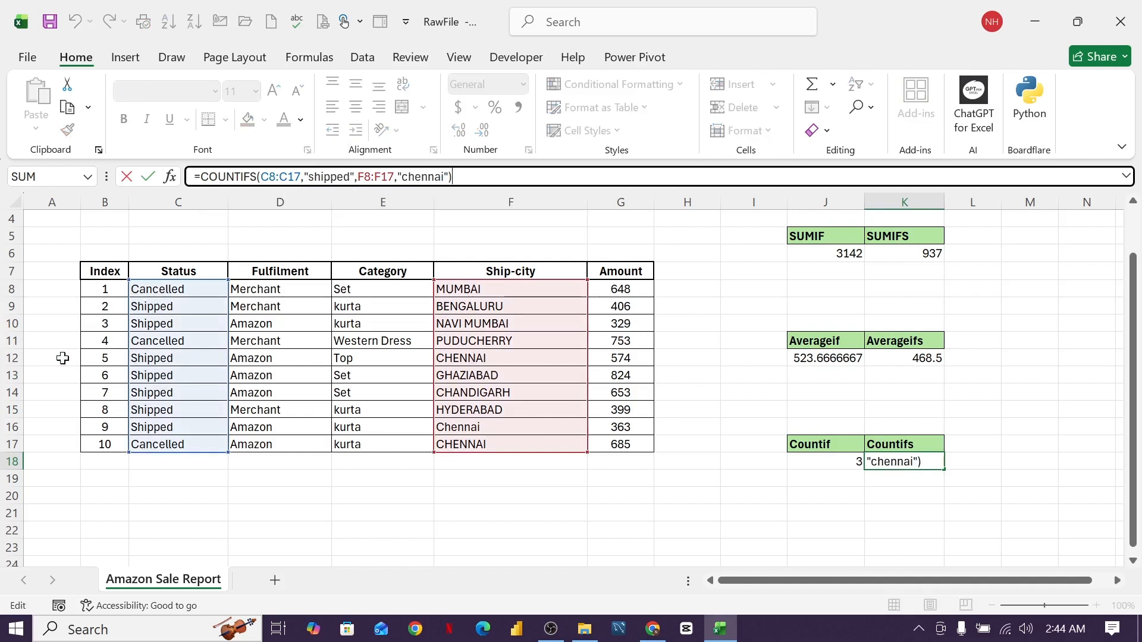
{"action": "left_click", "coordinate": [12, 358]}
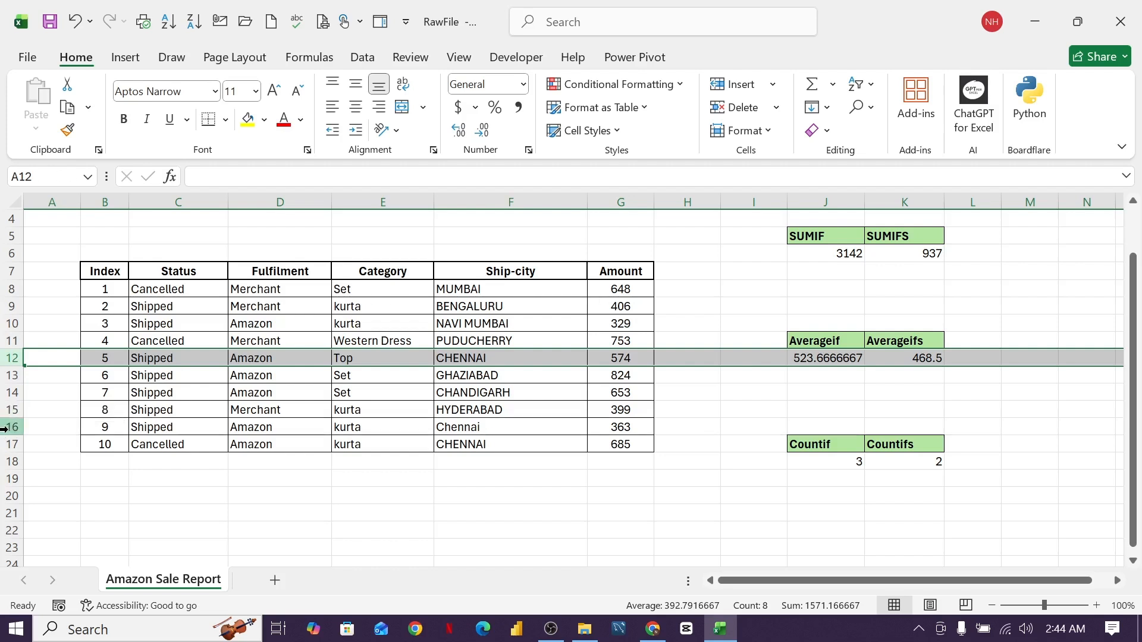
{"action": "left_click", "coordinate": [11, 427]}
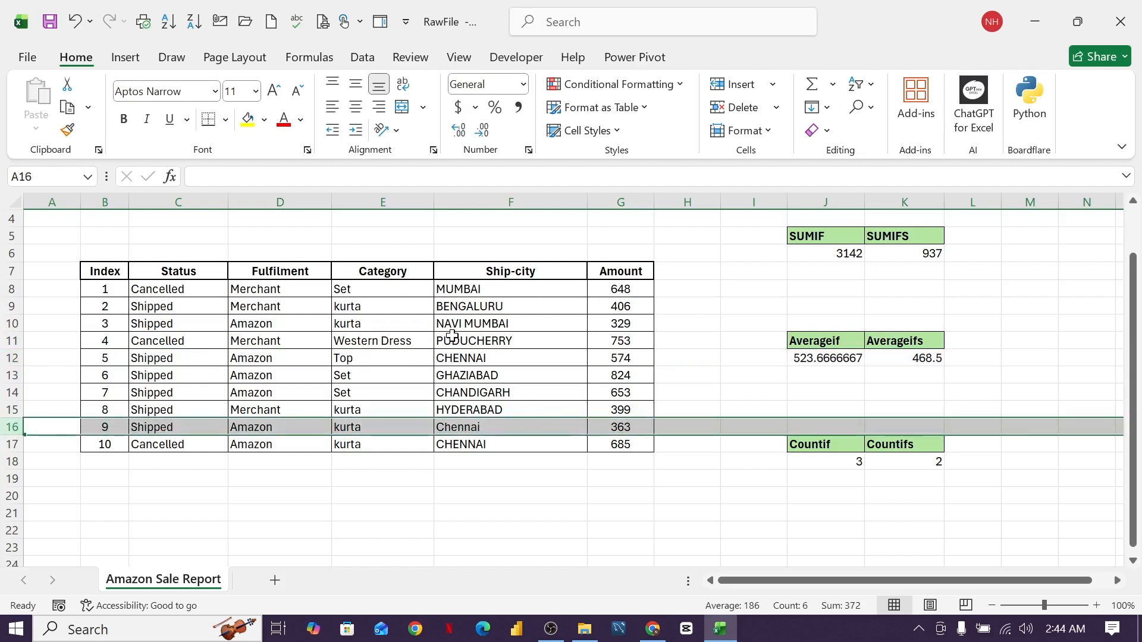